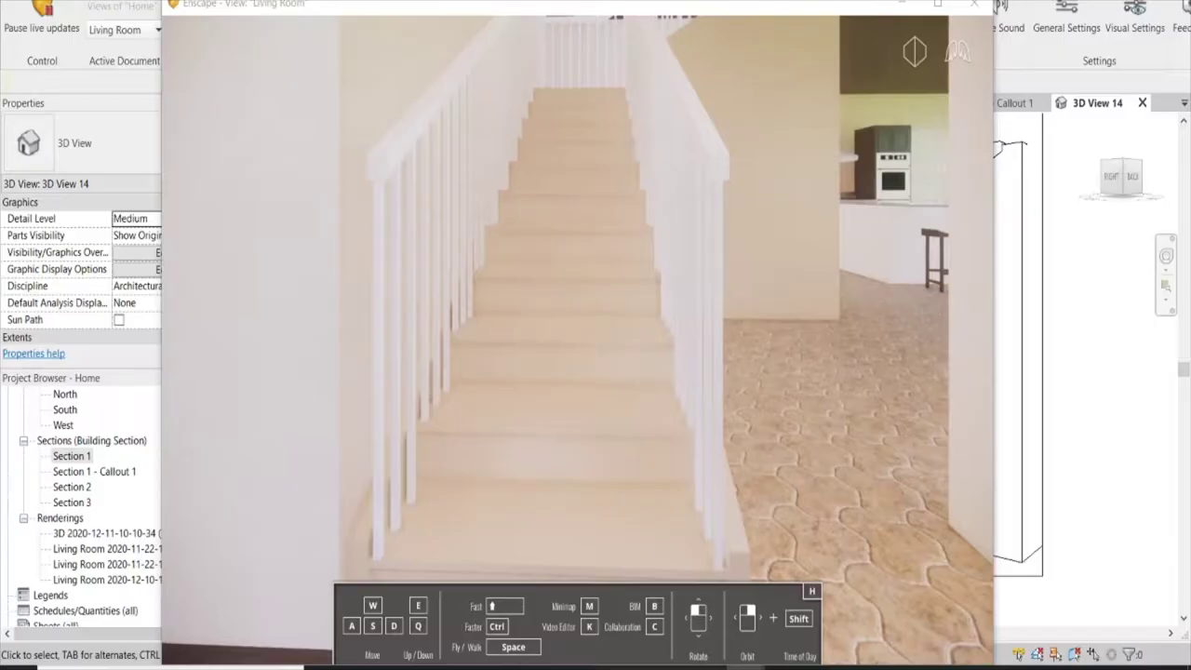
Step: Back the Enscape camera away from the stairs, shift the time of day to night, and face the living room
key("s")
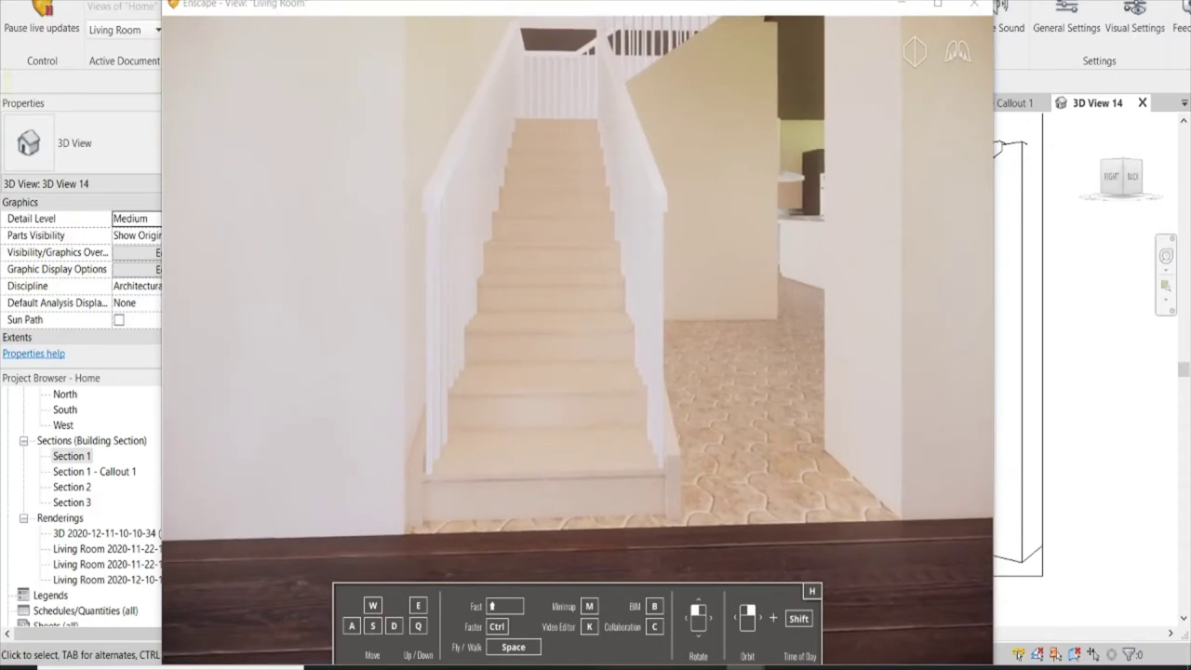
left_click_drag(912, 149, 866, 168)
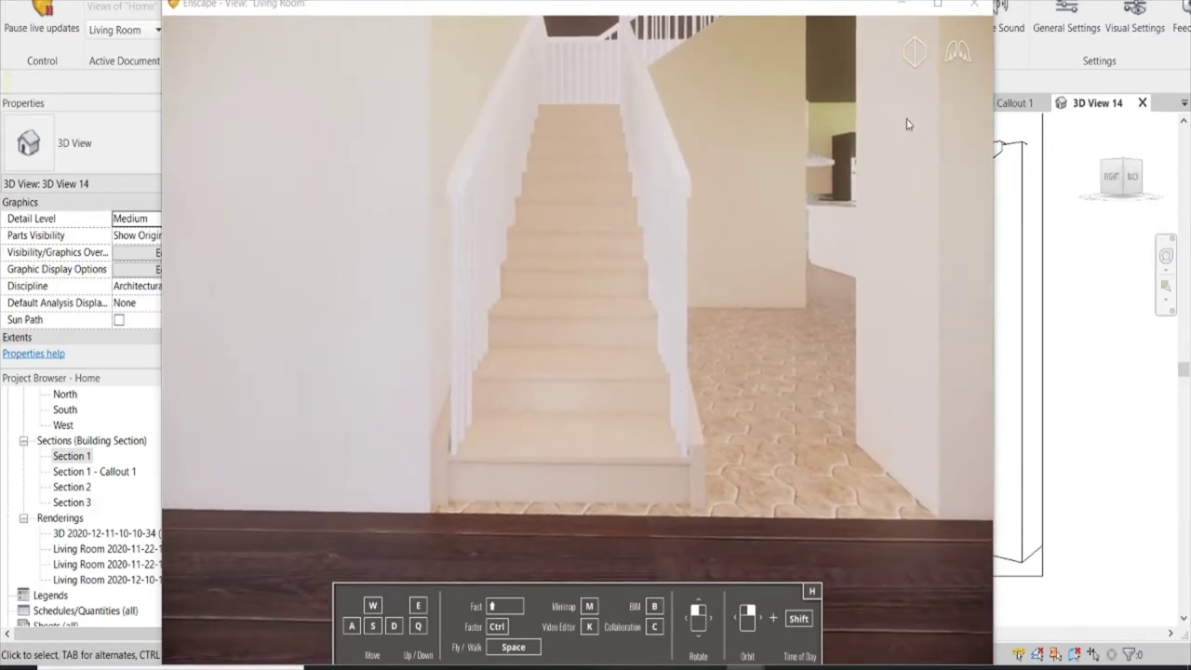
left_click_drag(544, 373, 577, 373, "shift")
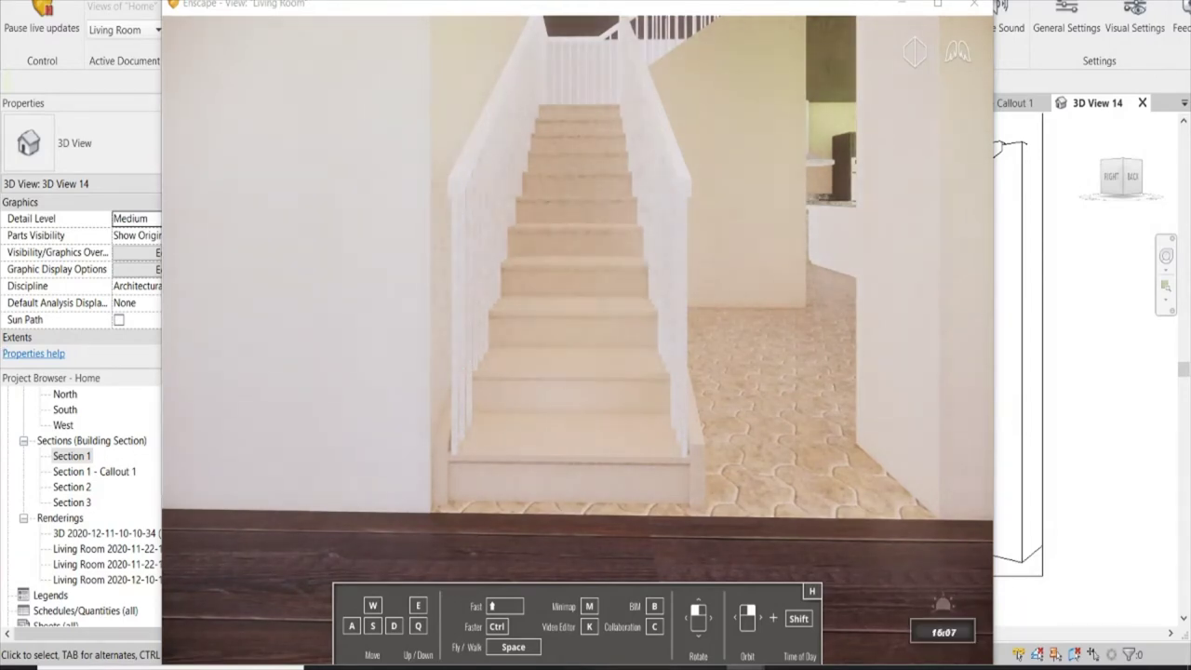
mouse_move(558, 307)
left_mouse_down("shift")
mouse_move(279, 304)
mouse_move(425, 362)
left_mouse_up("shift")
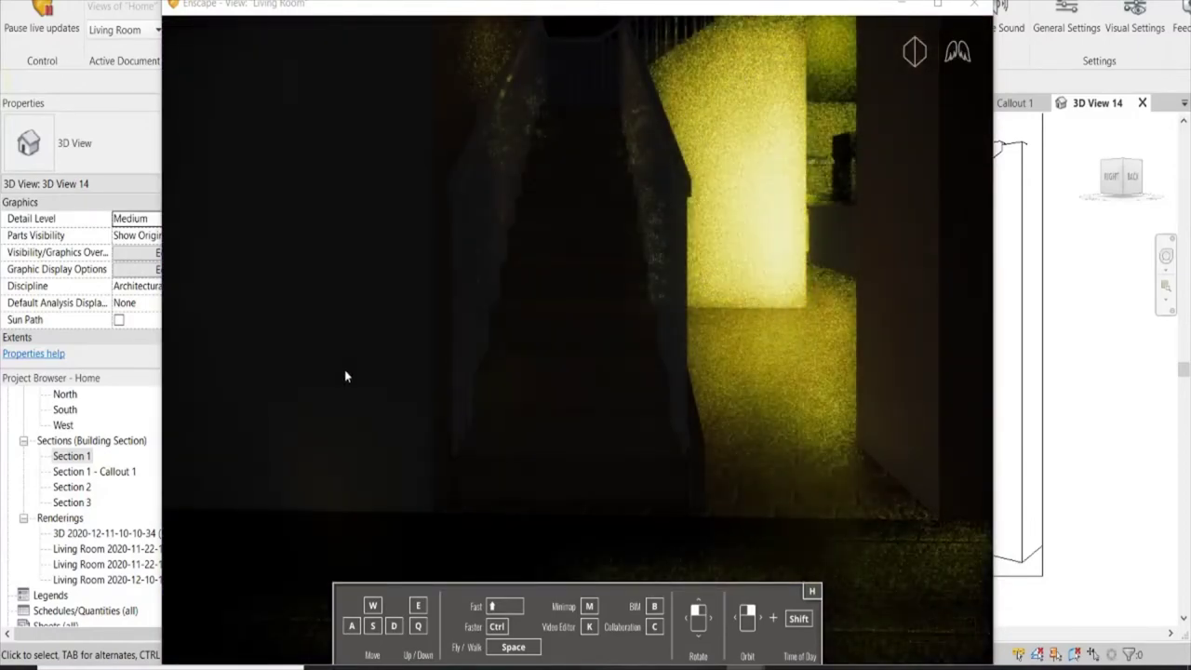
left_click_drag(345, 376, 577, 373)
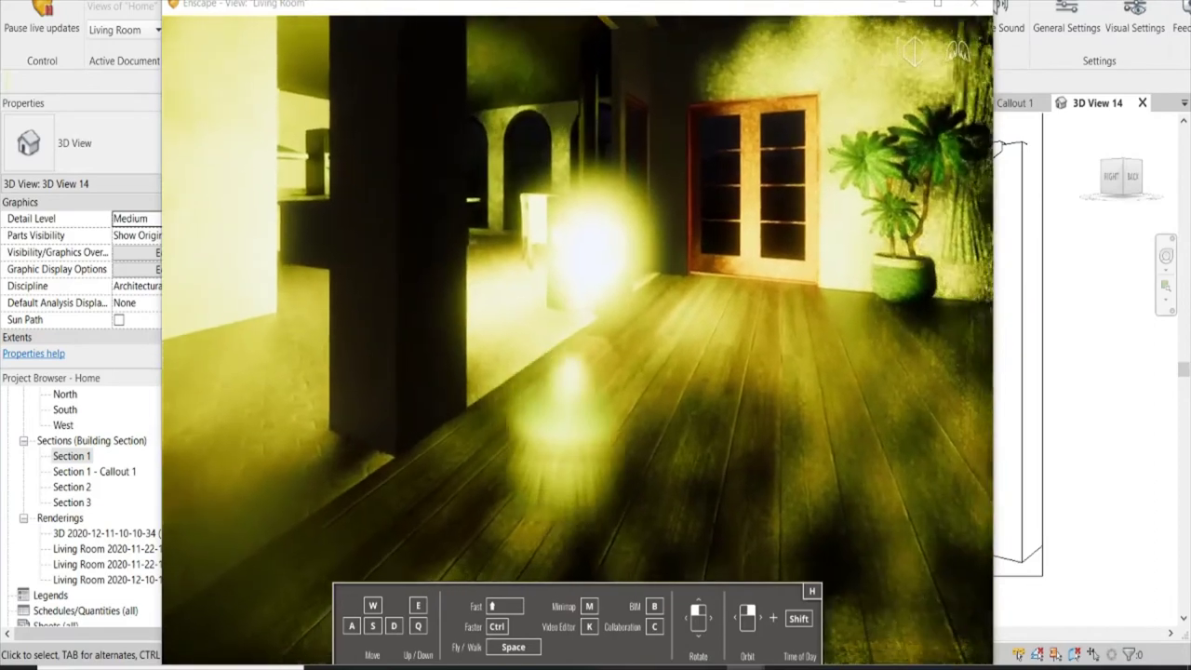
Step: Hide the fireplace in the Living Room 3D view only, then walk the Enscape camera to the staircase
scroll(135, 468, "up", 2)
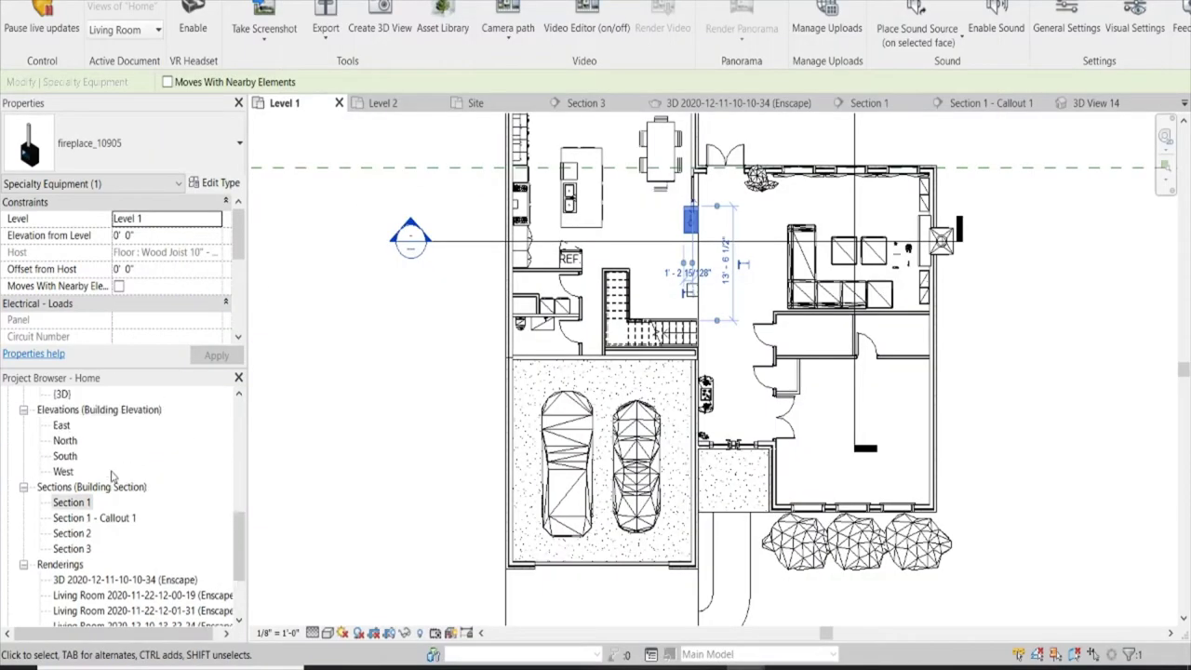
scroll(135, 468, "up", 2)
double_click(80, 487)
right_click(620, 176)
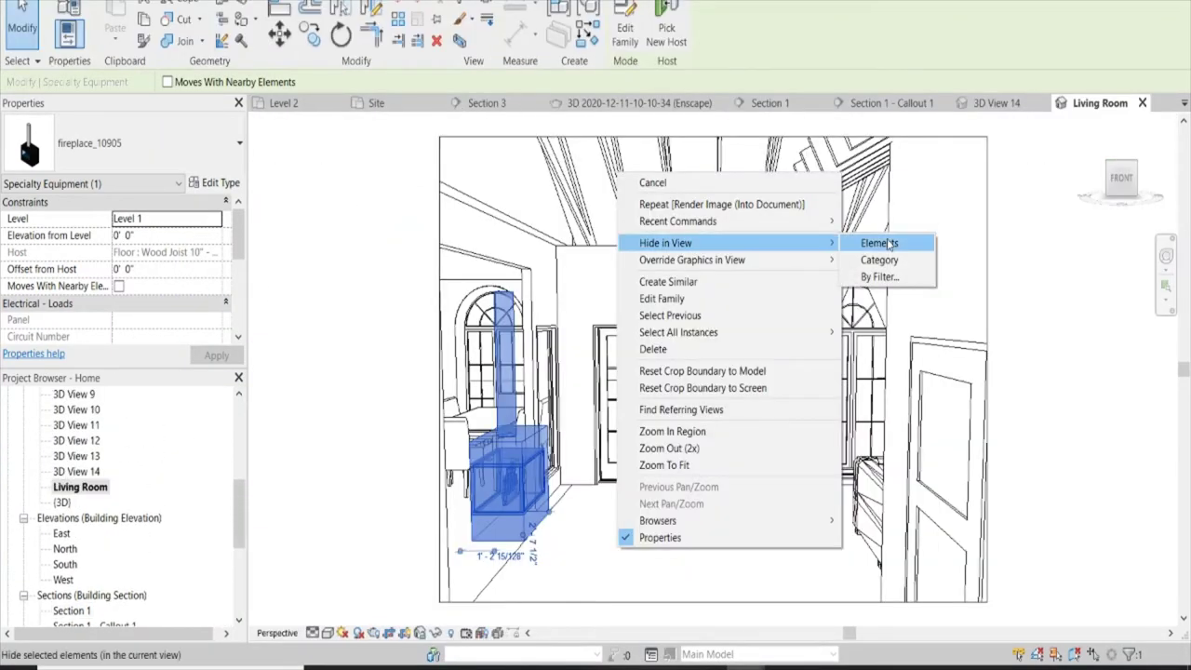
left_click(879, 243)
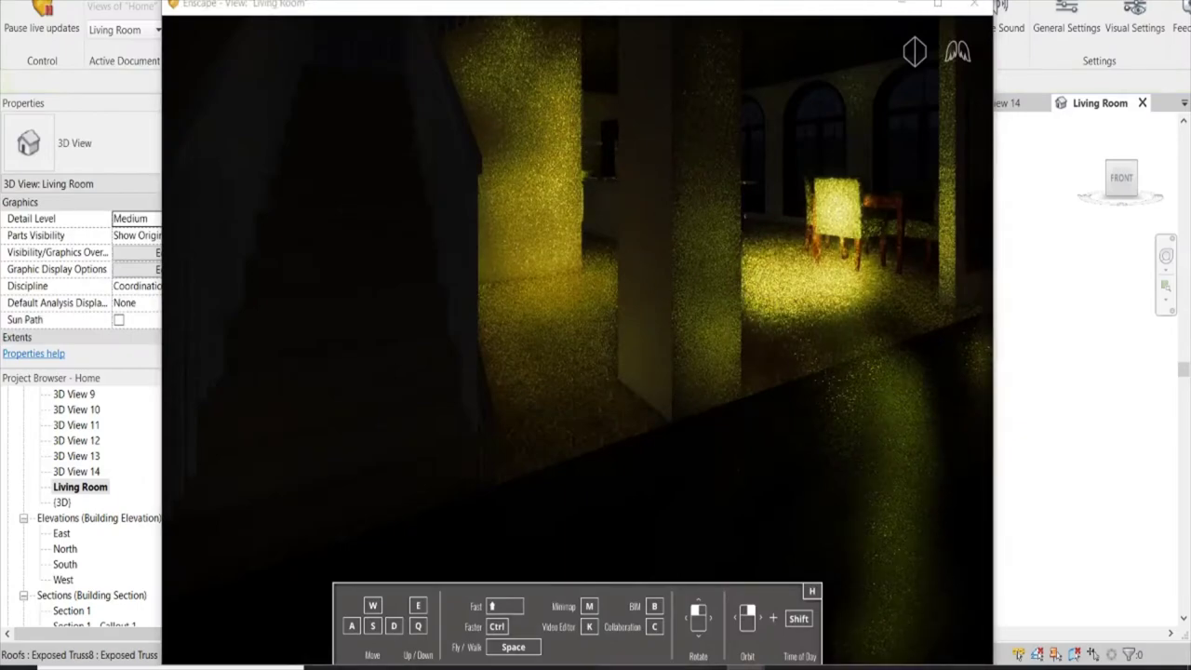
left_click_drag(714, 313, 484, 317)
key("w")
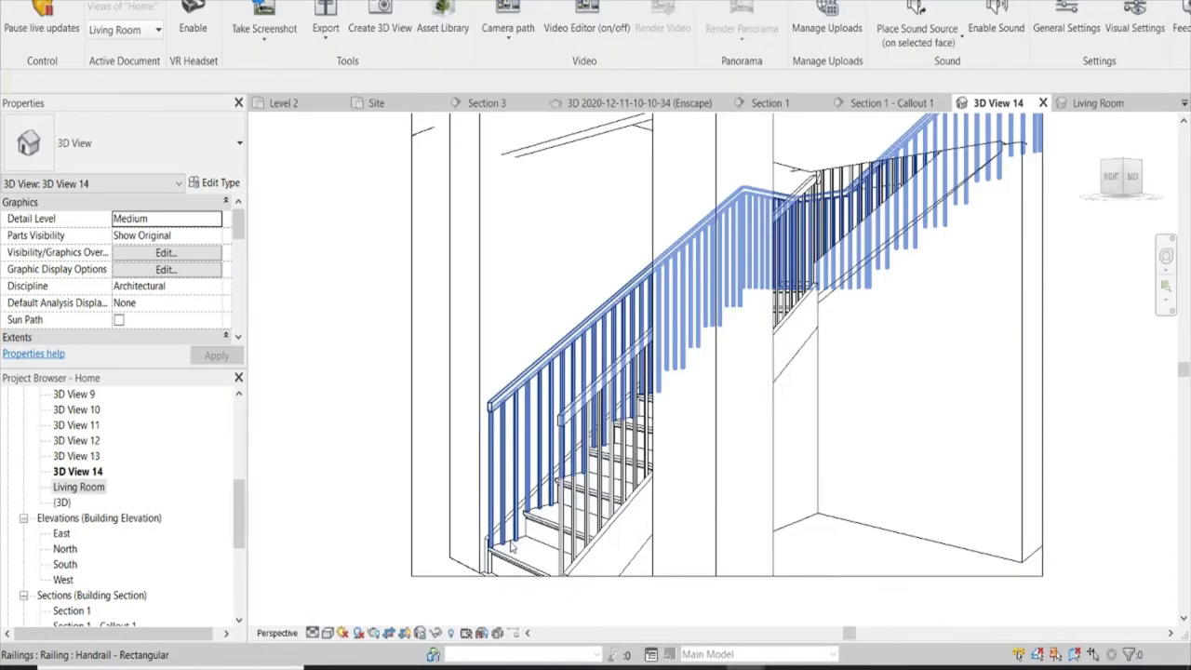
Step: Create a Model In-Place family in the Generic Models category and name it 'Lights'
left_click(514, 547)
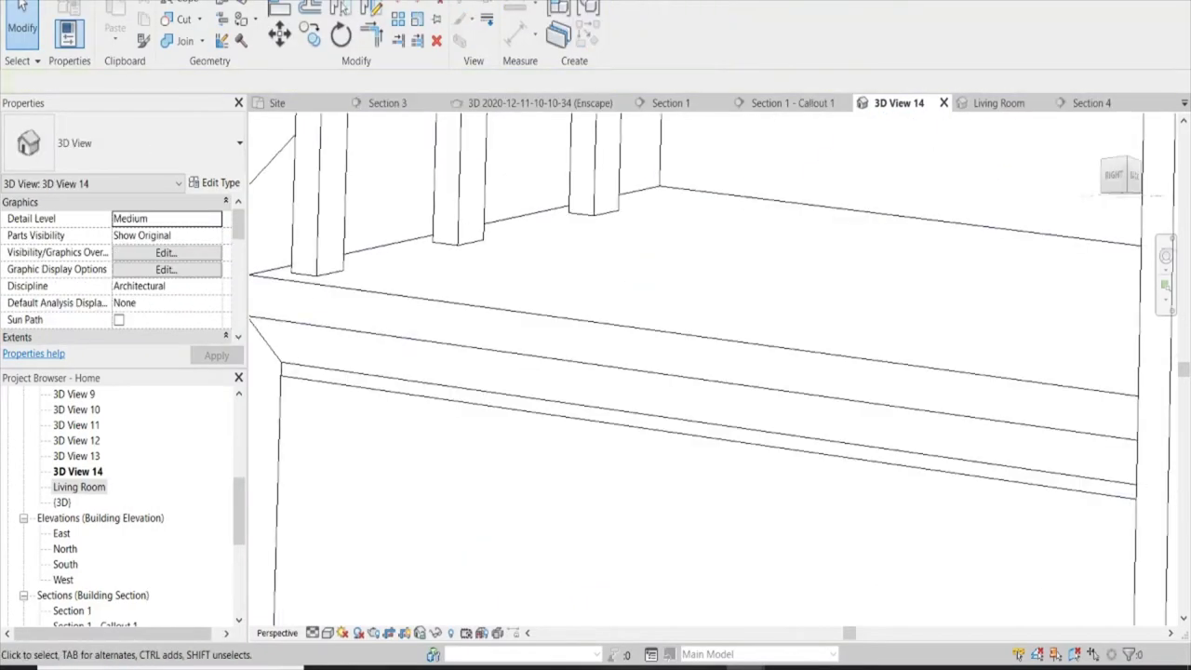
left_click(20, 2)
left_click(186, 44)
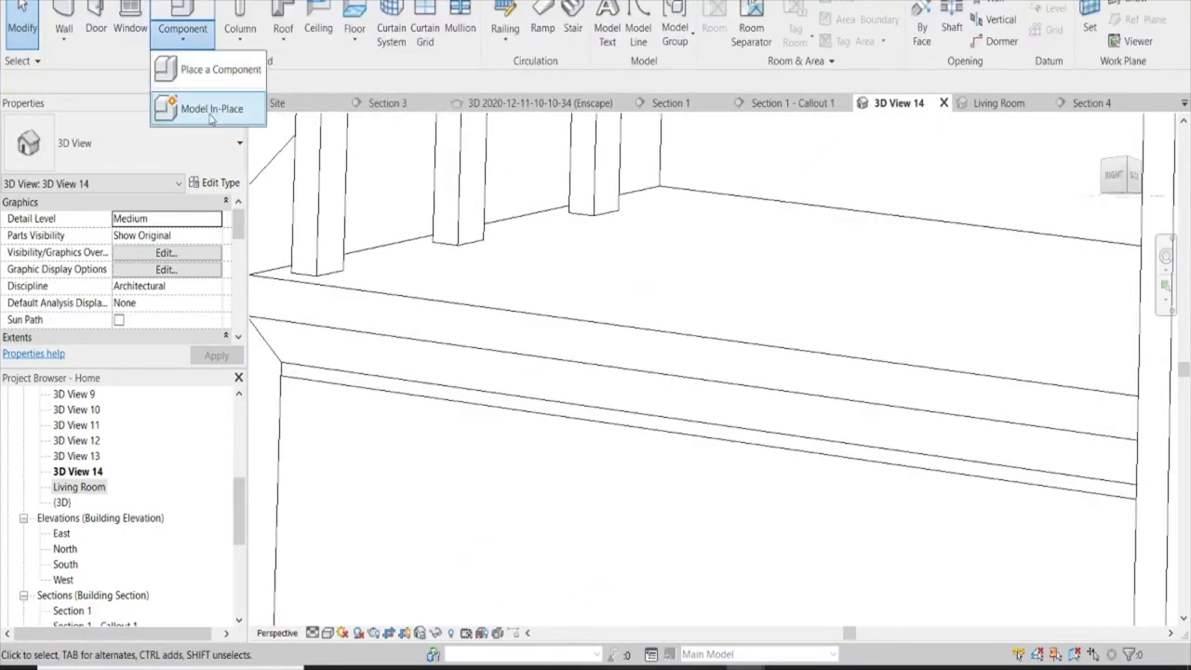
left_click(228, 147)
scroll(544, 264, "down", 2)
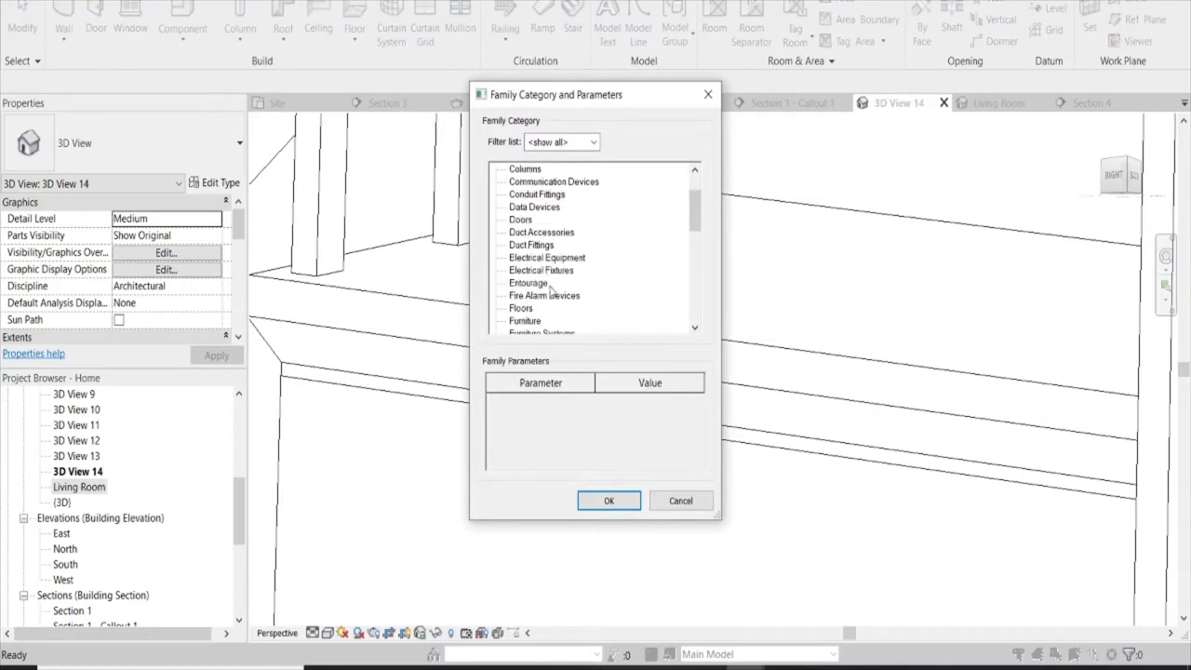
scroll(550, 288, "down", 2)
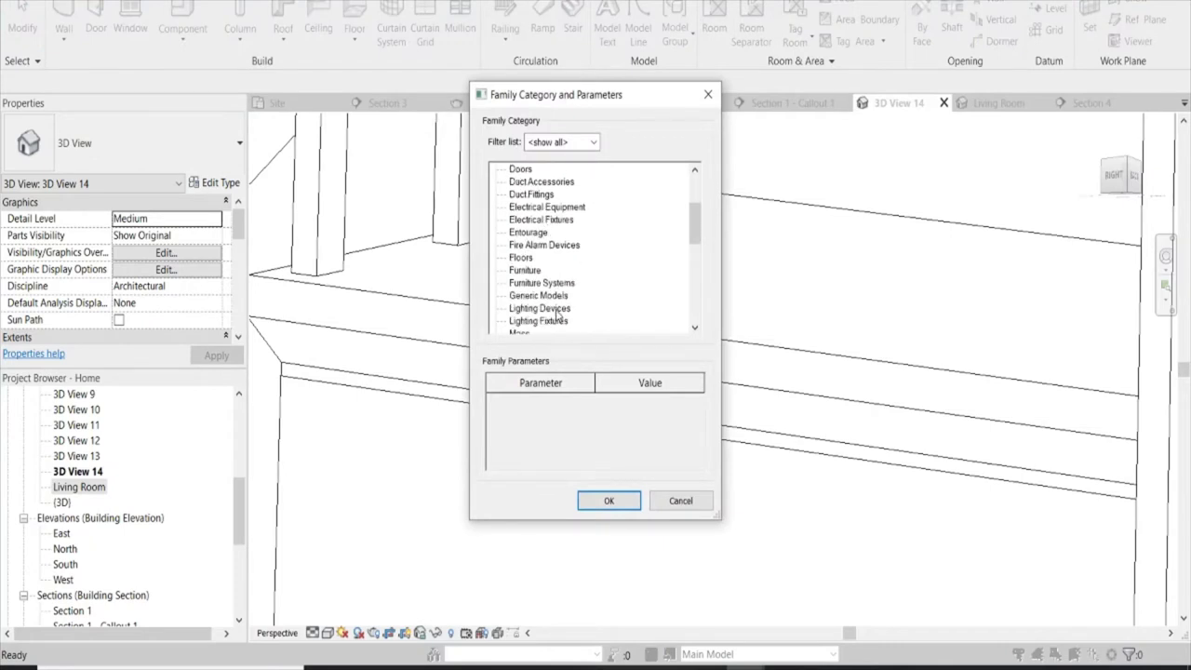
left_click(610, 499)
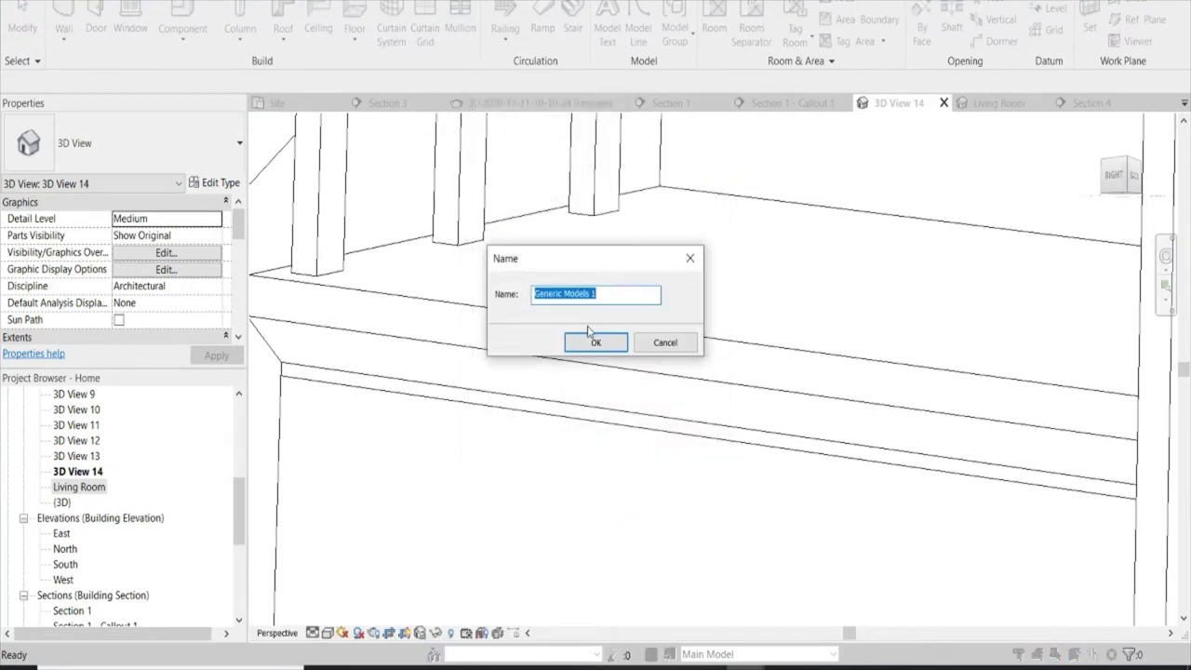
type("i")
key("BackSpace")
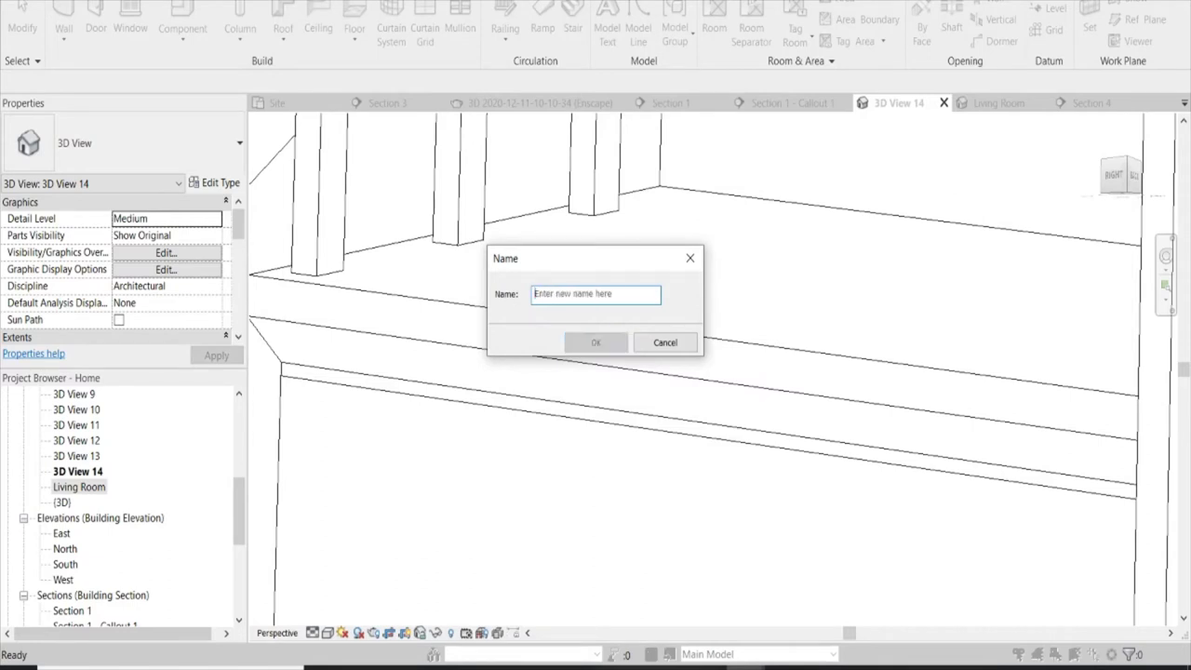
type("Lights")
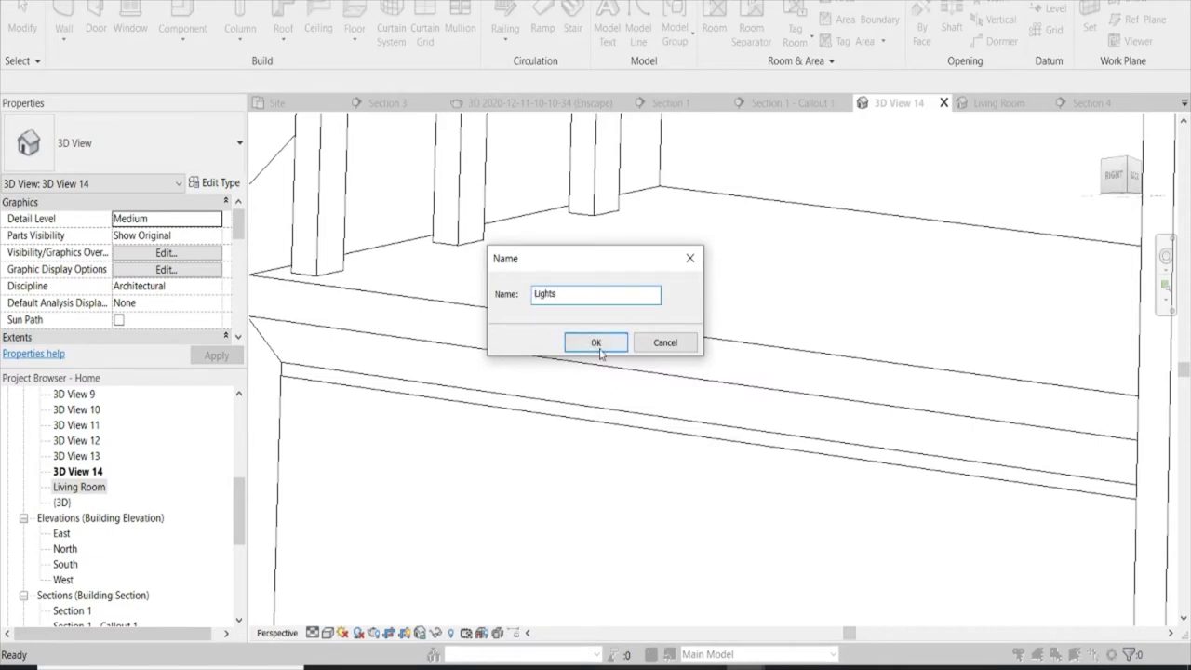
left_click(600, 339)
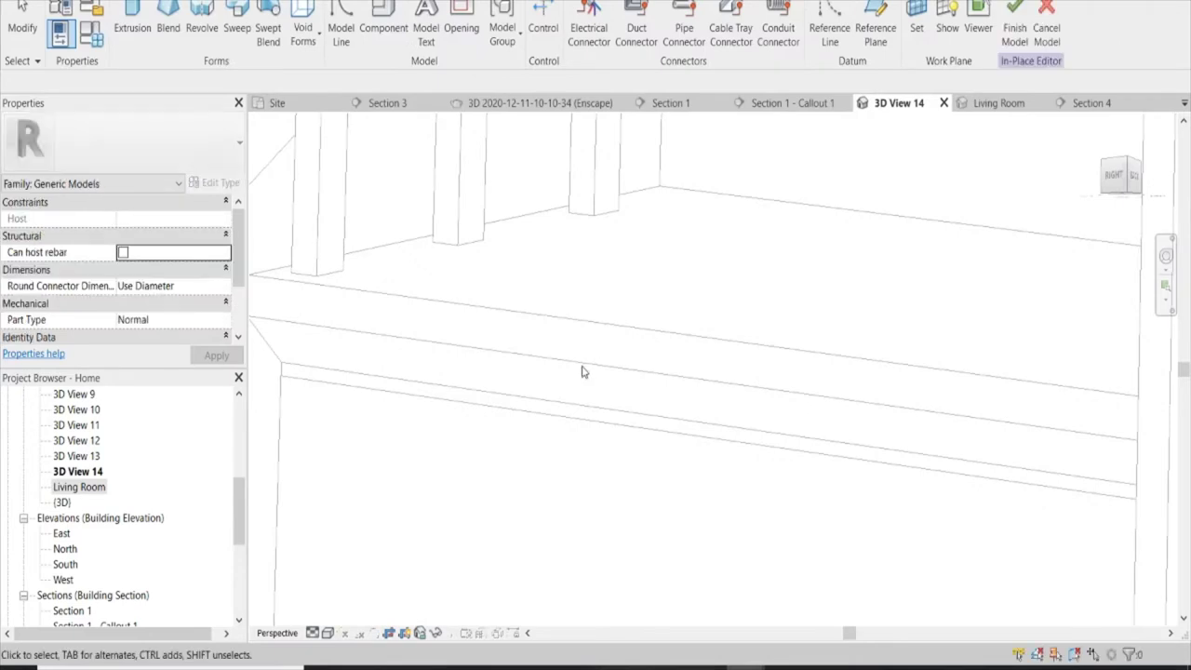
Step: Set the work plane to the stair tread face
left_click(916, 28)
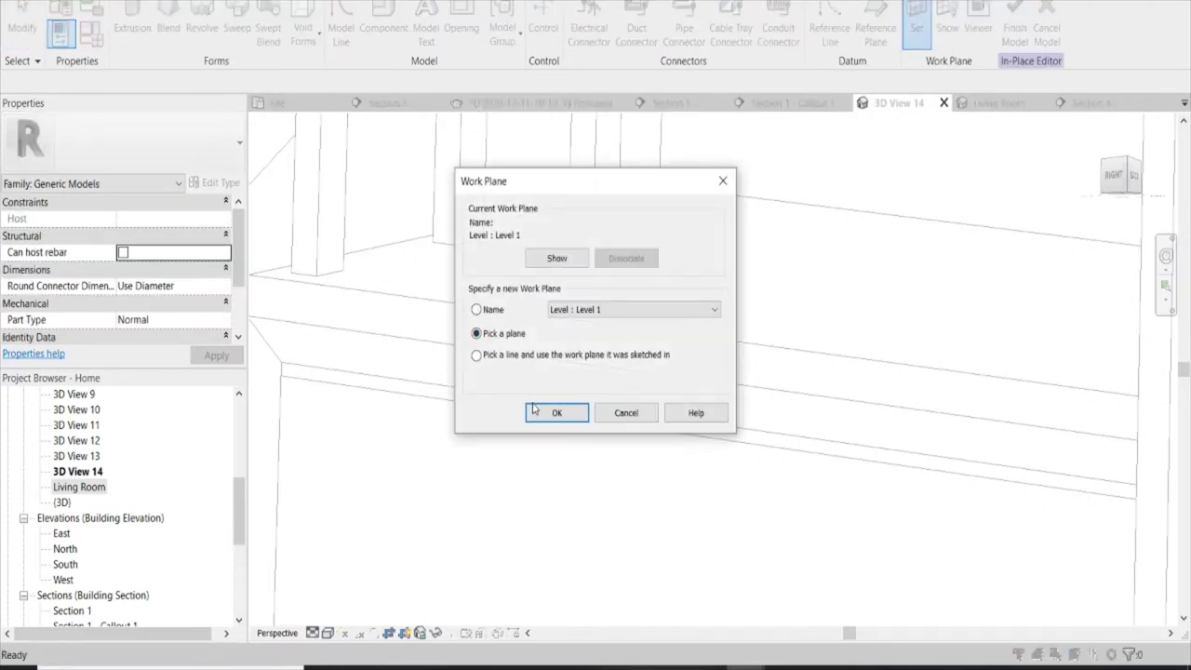
left_click(533, 409)
left_click(498, 363)
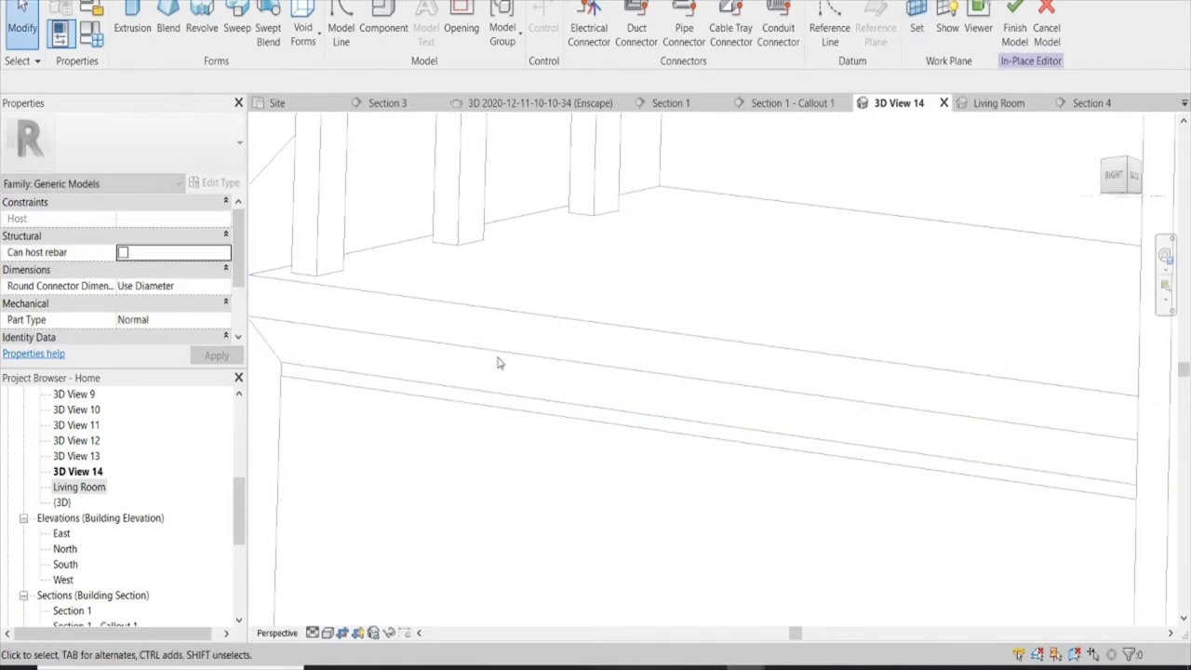
Step: Extrude a strip by picking the chained tread nosing edges as the sketch outline
left_click(132, 28)
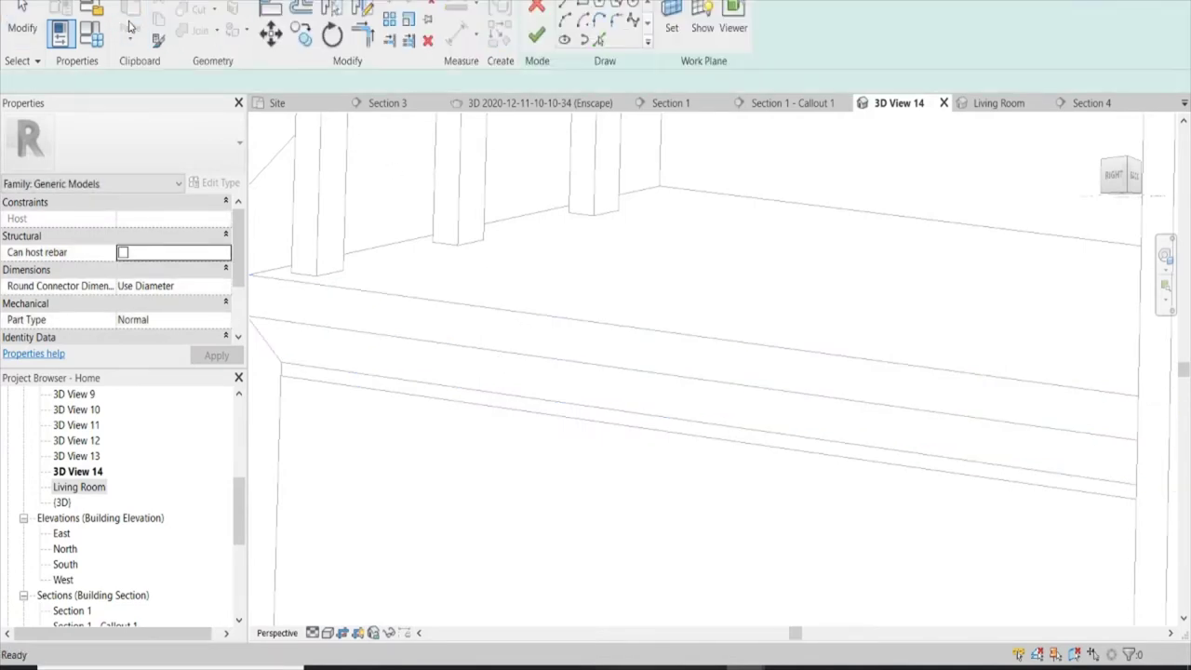
left_click(600, 40)
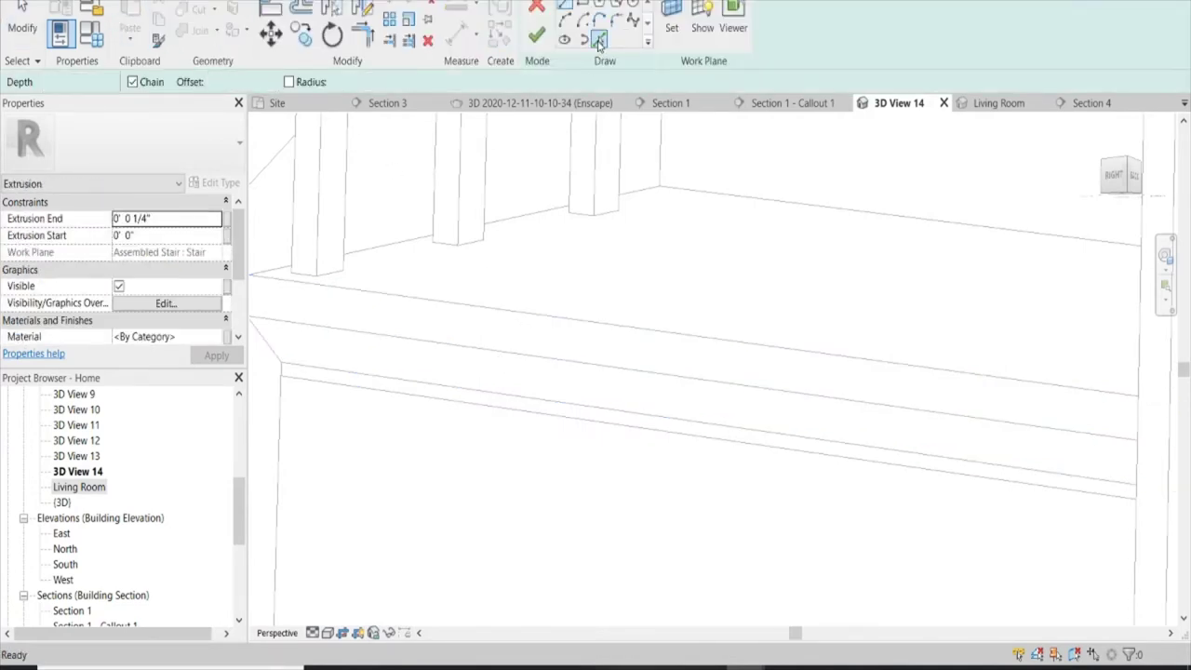
left_click(421, 346)
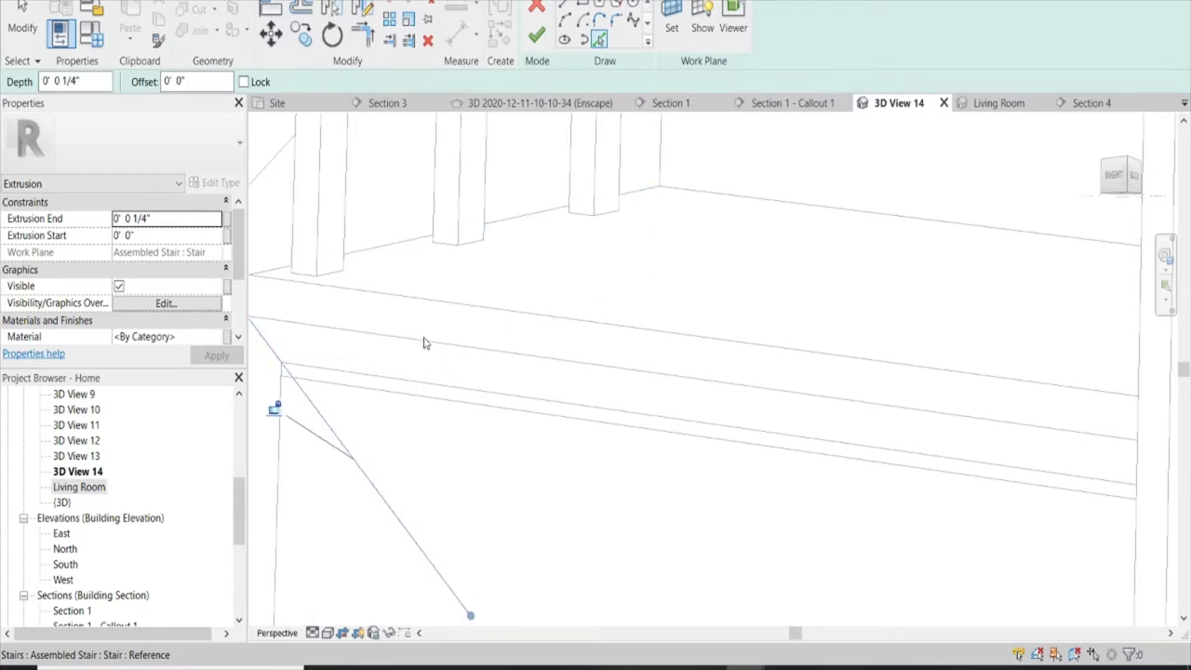
scroll(773, 241, "down", 1)
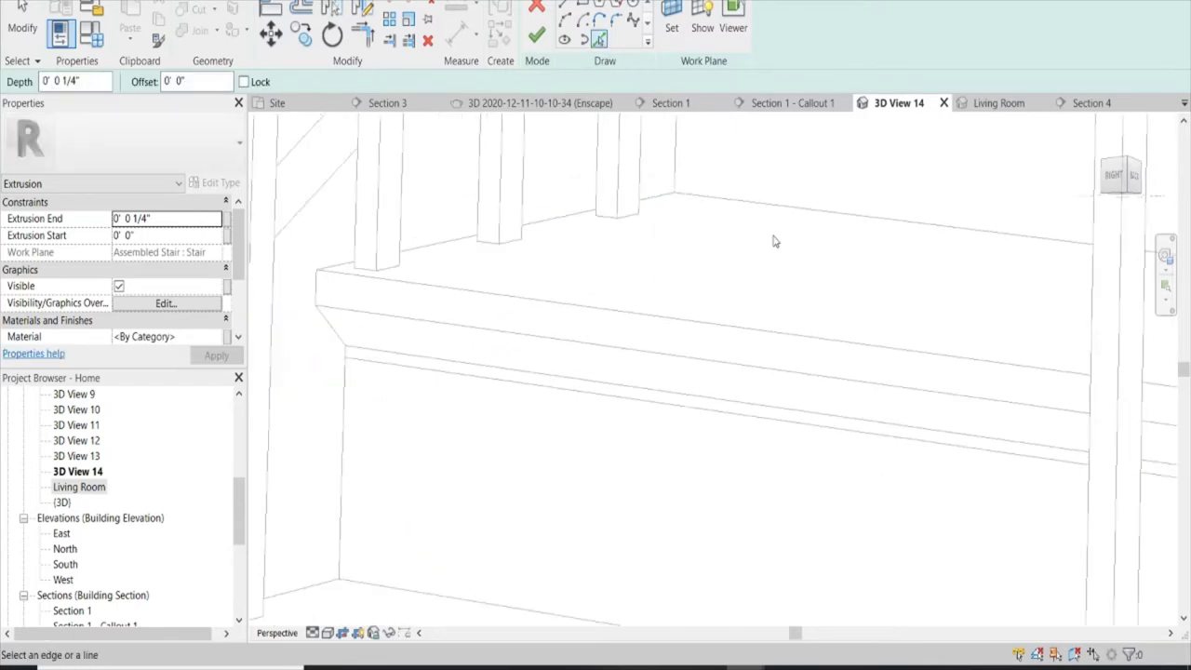
key("Tab")
left_click(513, 339)
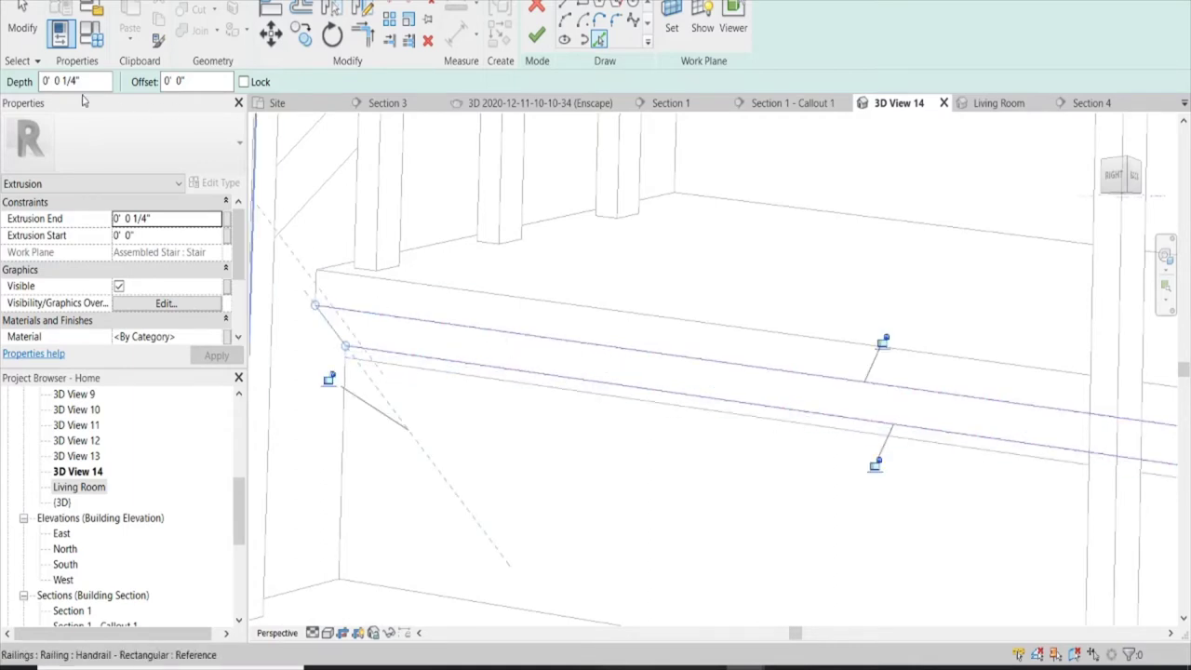
left_click(536, 35)
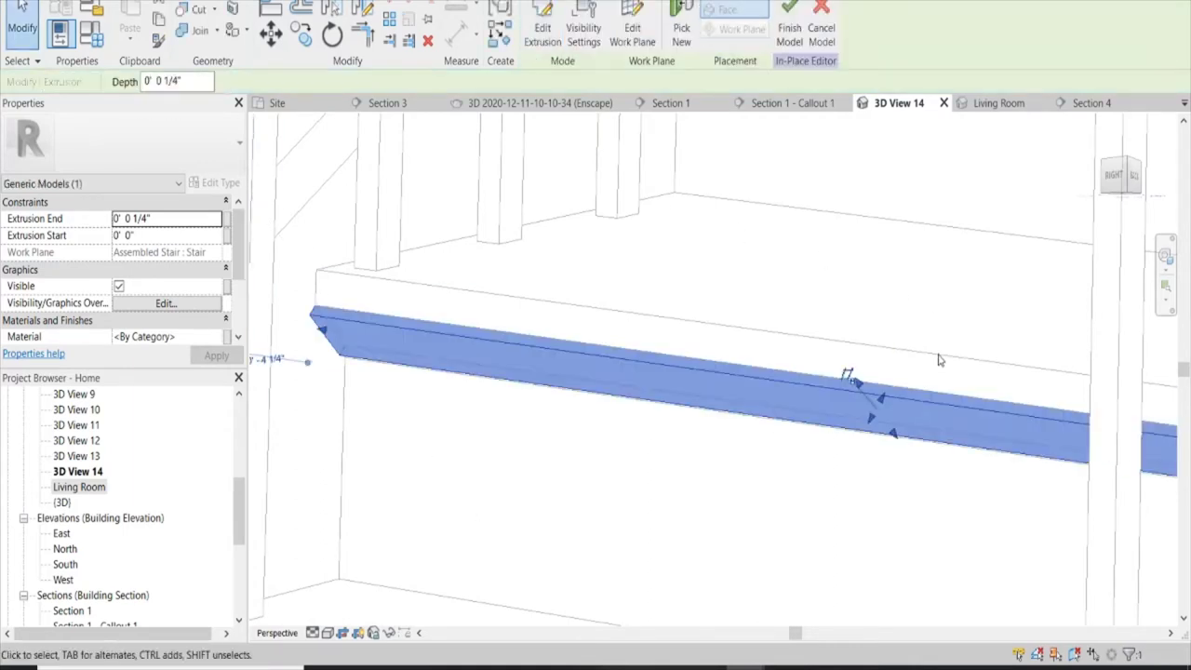
Step: Change the strip extrusion's depth to 0' .125"
scroll(900, 376, "up", 2)
scroll(883, 391, "up", 2)
left_click_drag(872, 405, 866, 413)
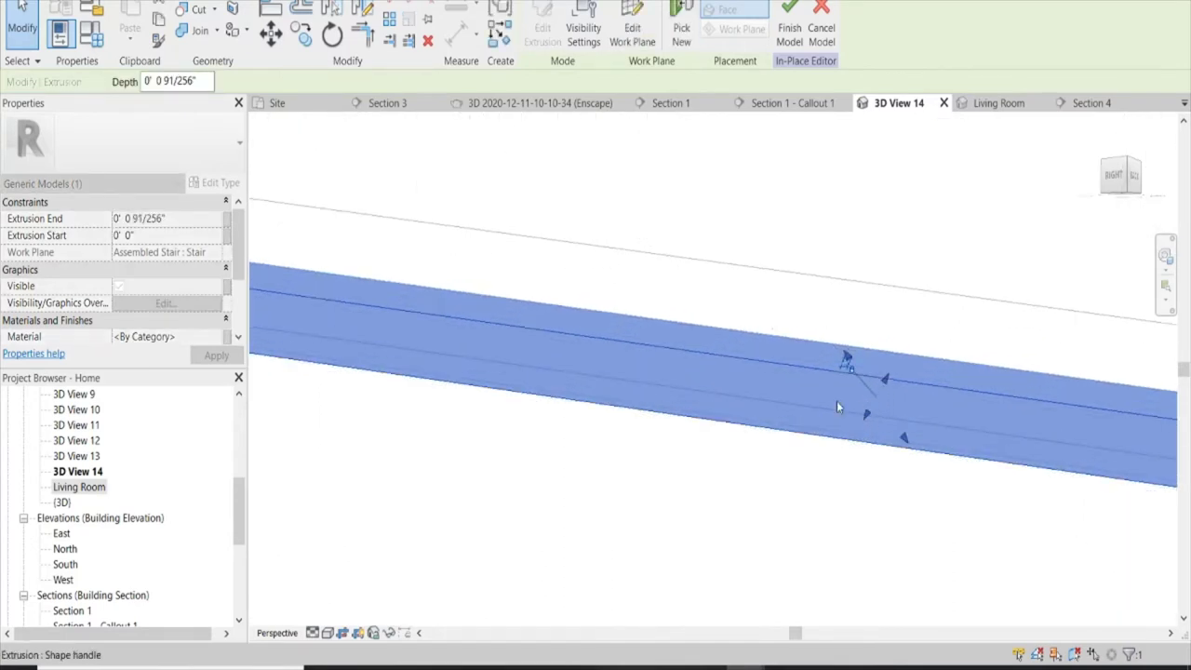
left_click_drag(194, 82, 172, 84)
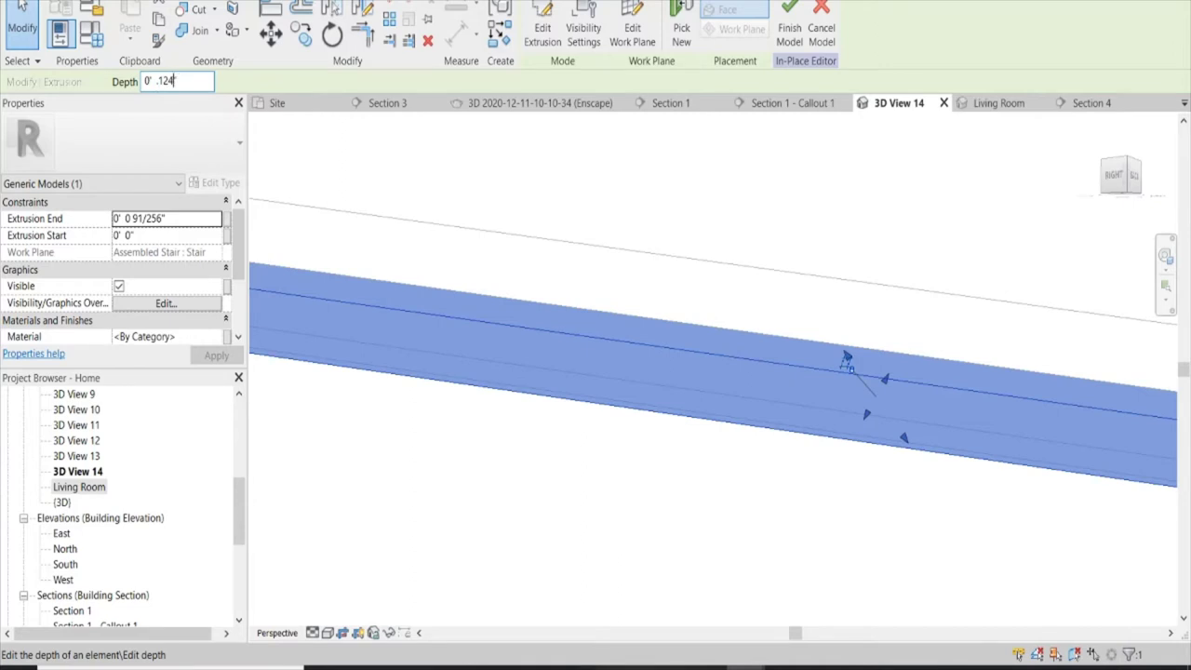
type("5")
key("Return")
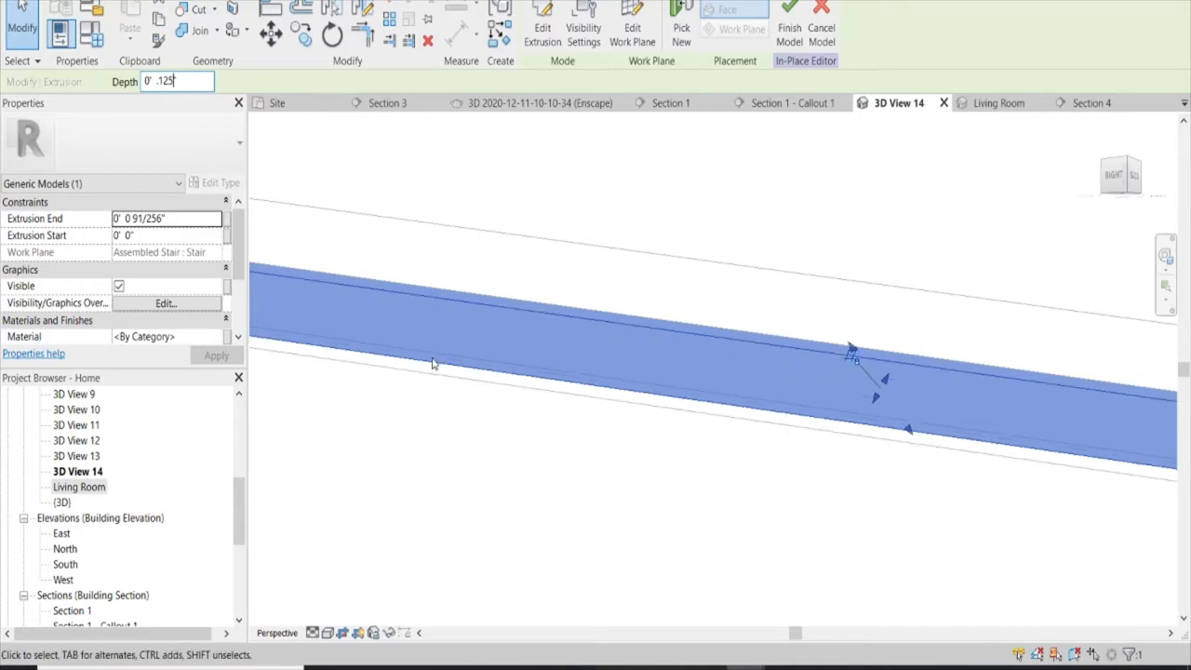
Step: Finish the in-place Lights model and bring up the Level 1 floor plan
scroll(652, 294, "down", 3)
scroll(604, 378, "down", 2)
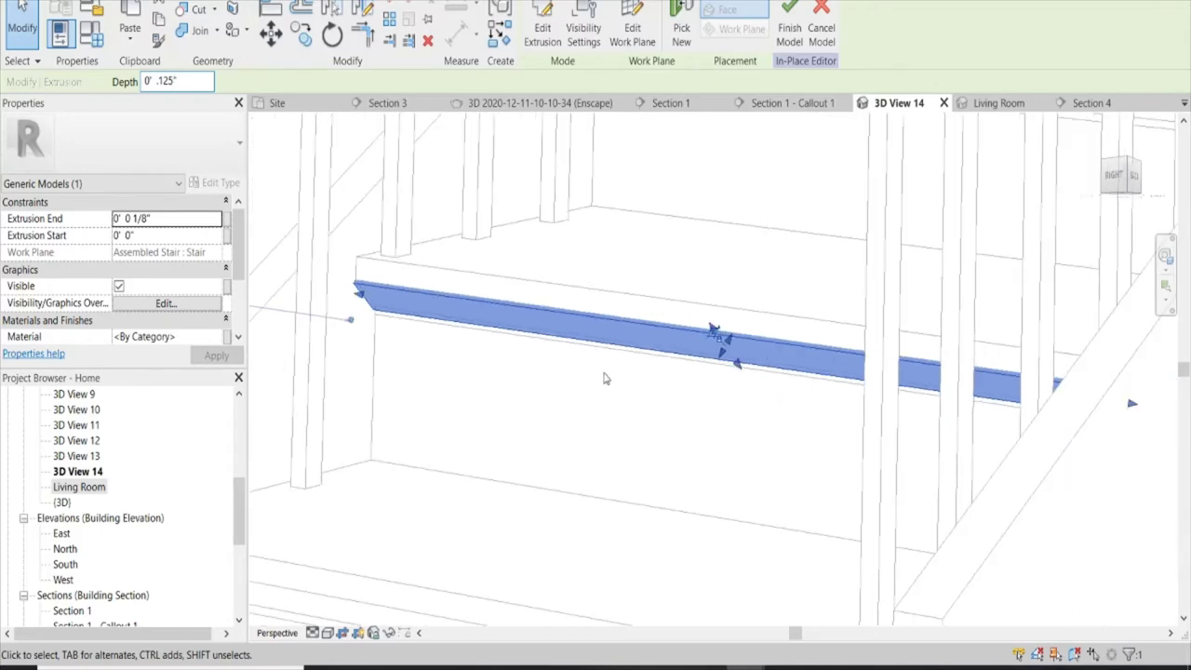
left_click(684, 253)
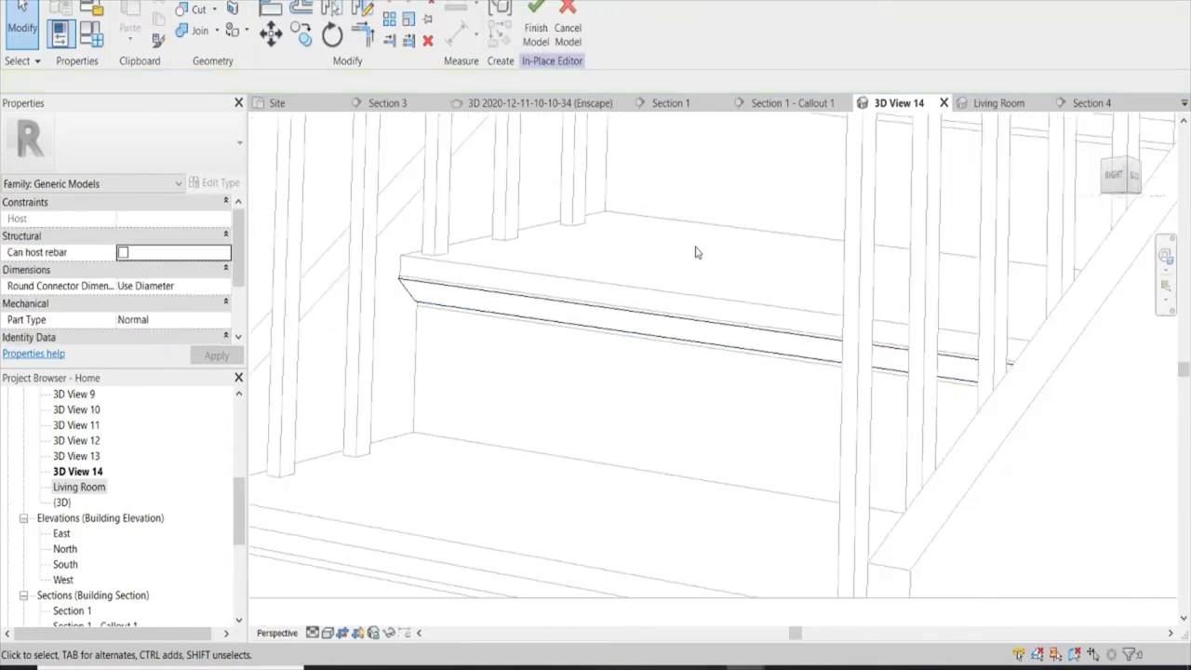
middle_click_drag(693, 251, 598, 93)
left_click(536, 21)
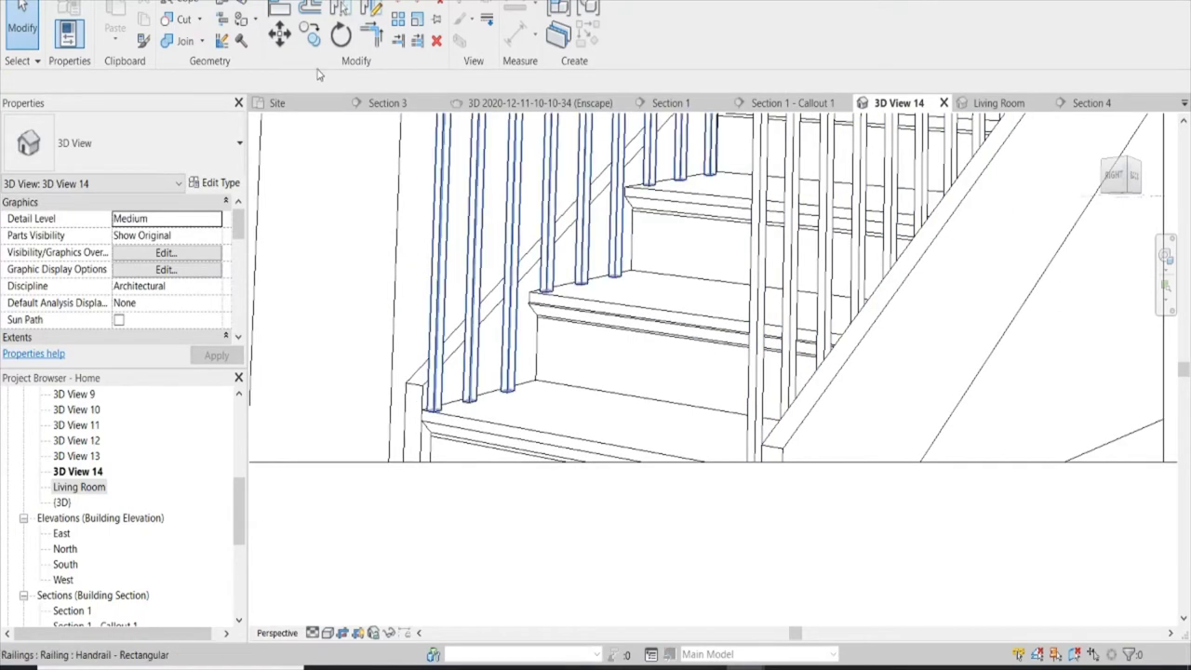
scroll(502, 268, "down", 2)
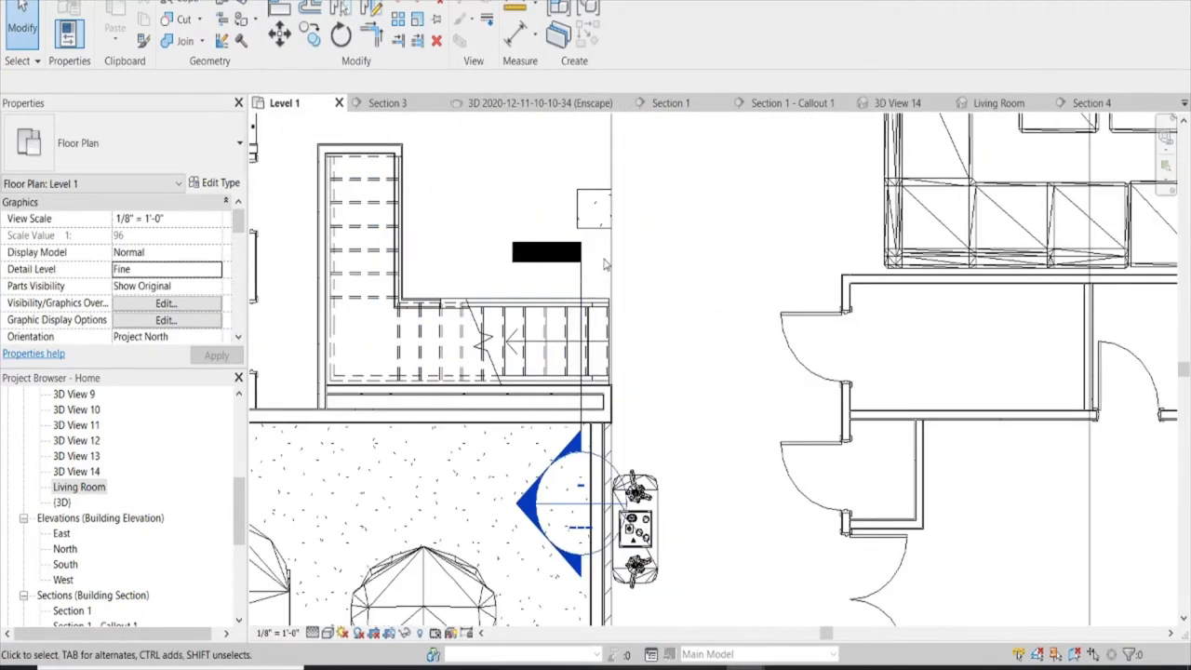
Step: Rotate the section marker 90° with RO so its cut line is horizontal
left_click(578, 275)
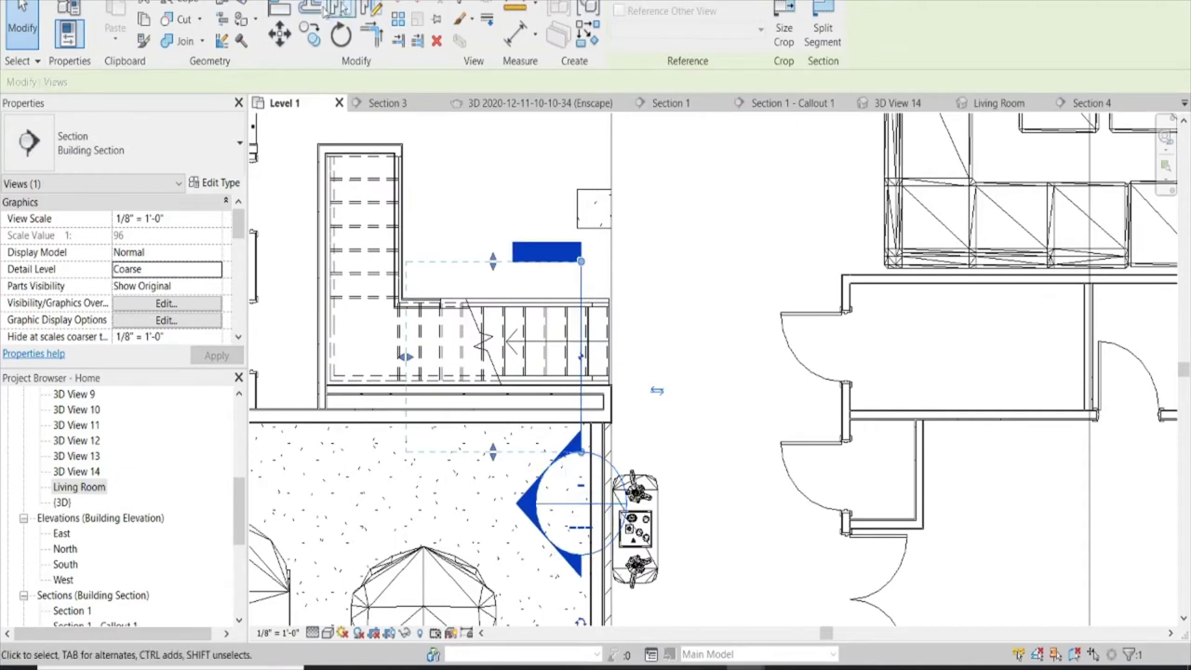
key("r")
key("o")
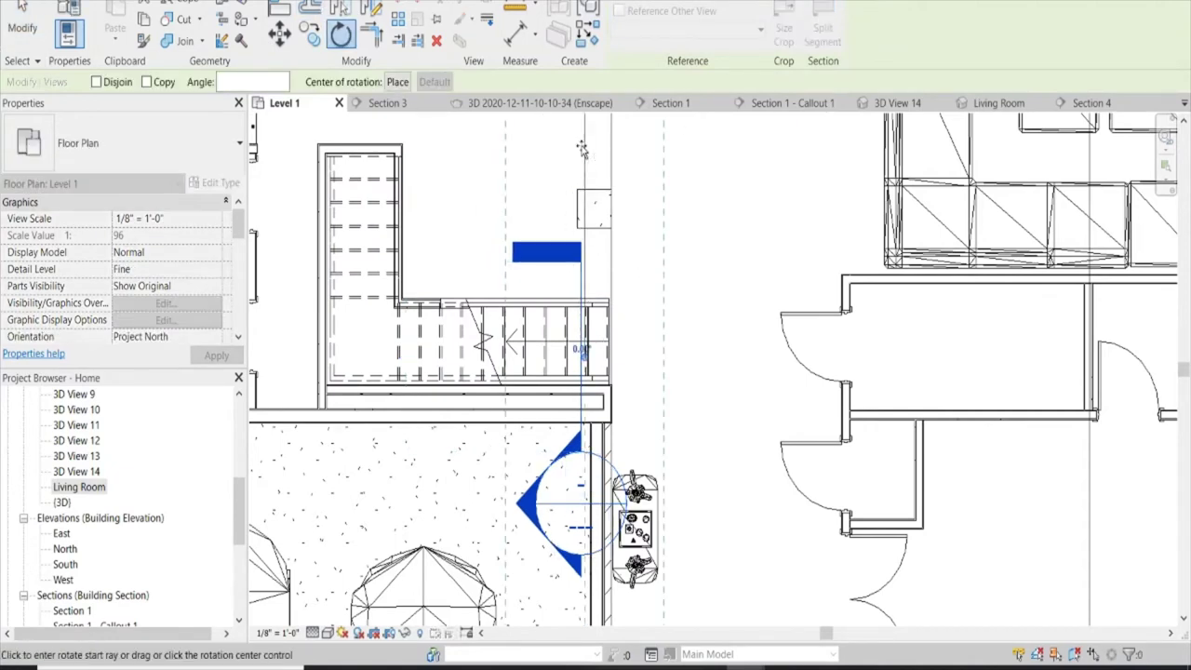
left_click(584, 157)
left_click(291, 370)
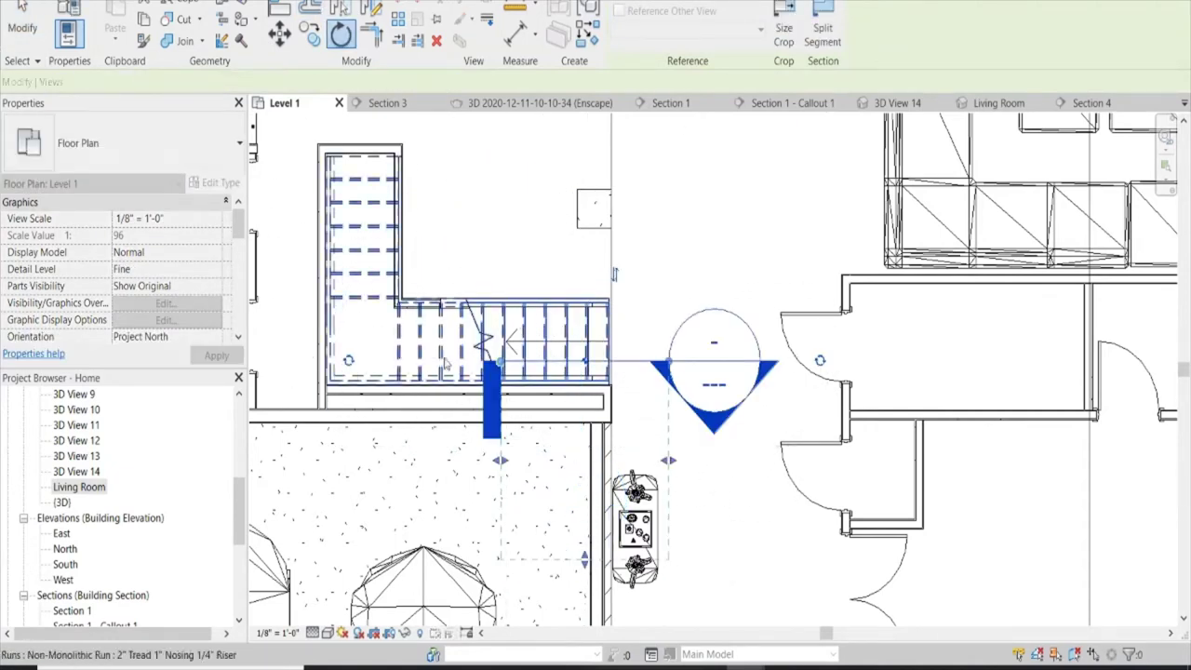
Step: Move the section line over the stair, extend it left, and widen its view depth
left_click_drag(629, 361, 644, 322)
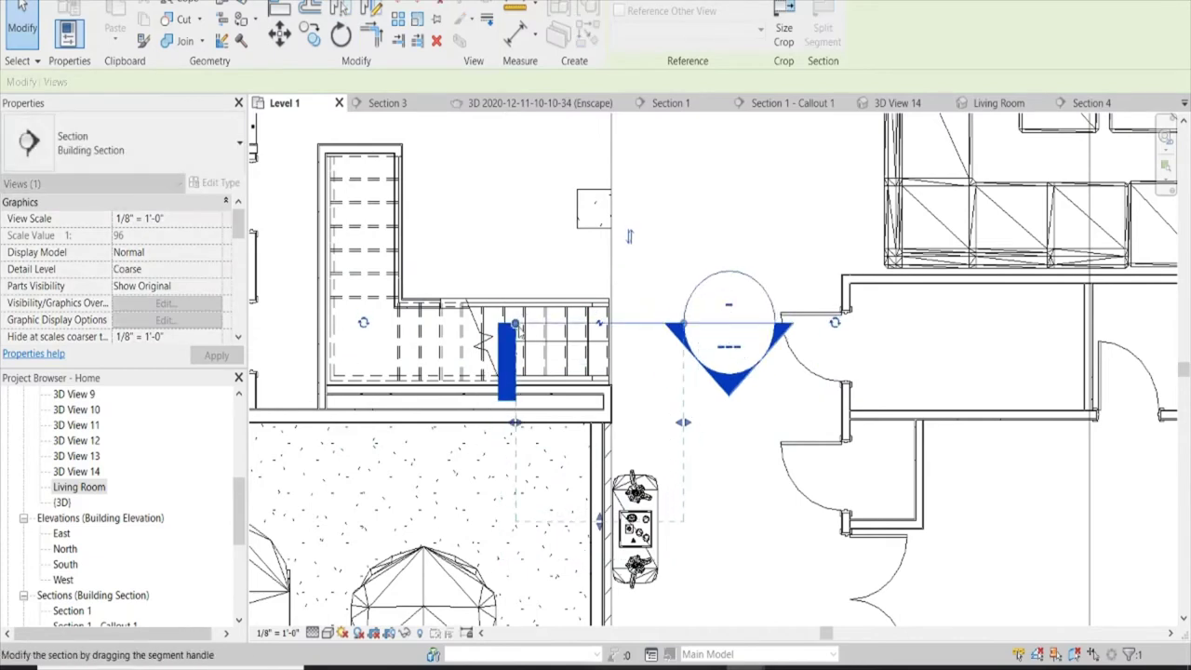
left_click(823, 34)
left_click(514, 323)
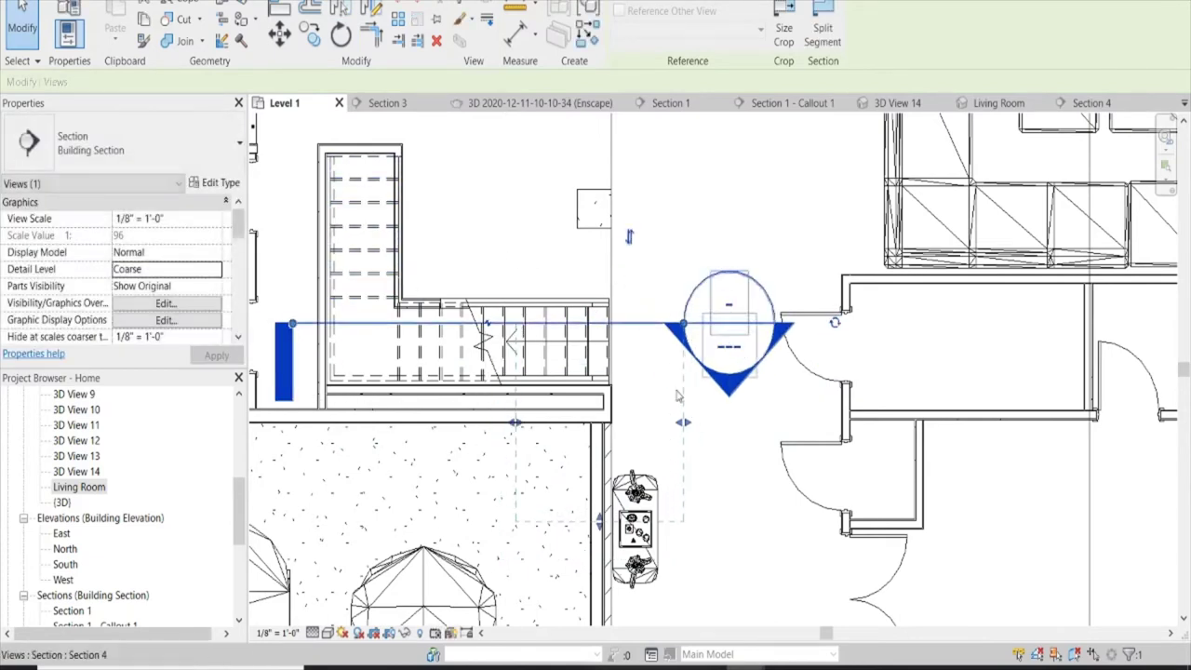
left_click_drag(514, 423, 307, 423)
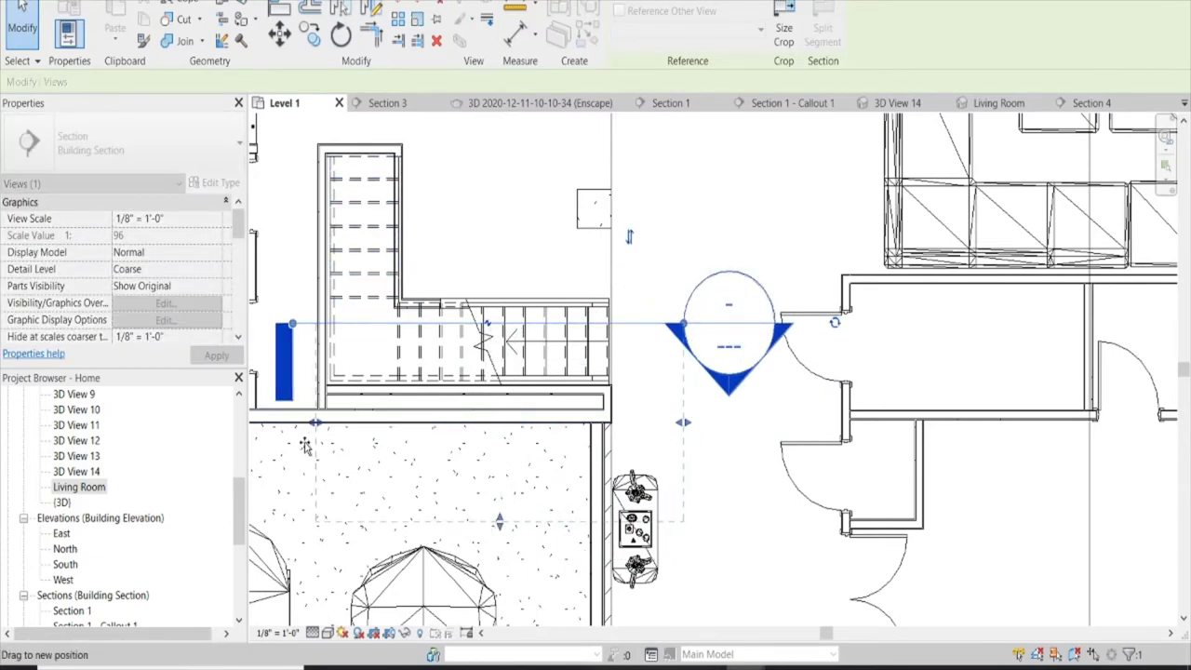
Step: Open the Section 4 view cut through the stairs
double_click(729, 377)
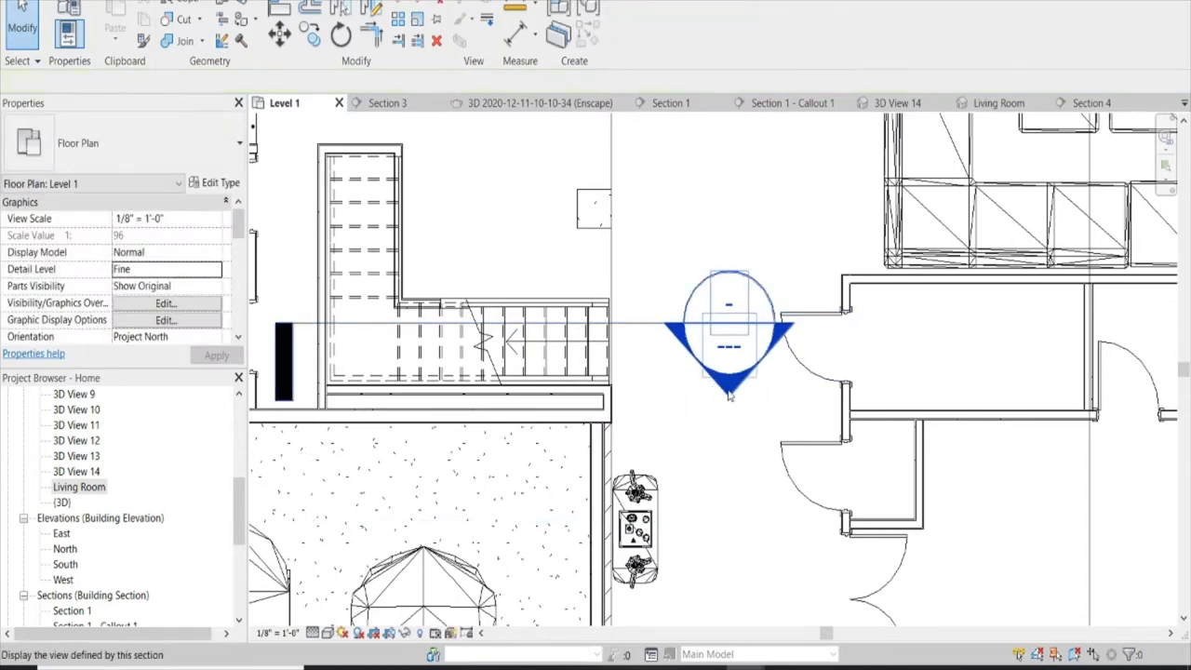
scroll(713, 393, "down", 3)
scroll(713, 393, "down", 2)
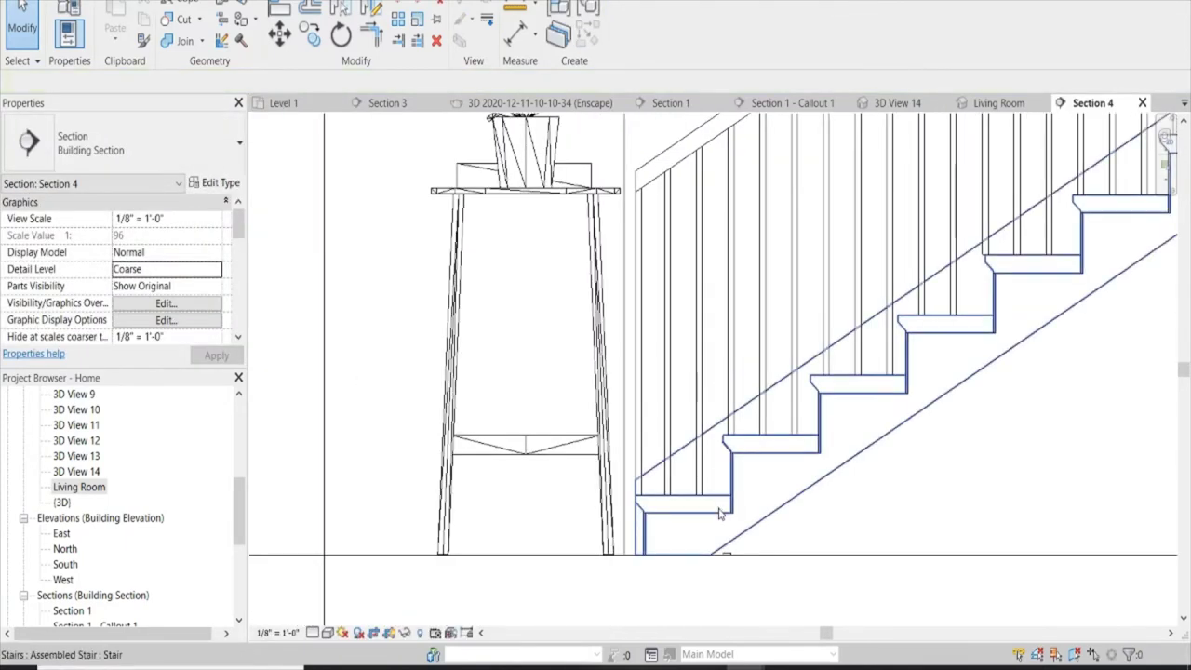
scroll(727, 372, "up", 4)
scroll(726, 365, "up", 2)
Step: Check the nosing strip's type properties without changes, then bring up the Enscape viewer
left_click(727, 364)
scroll(454, 281, "down", 2)
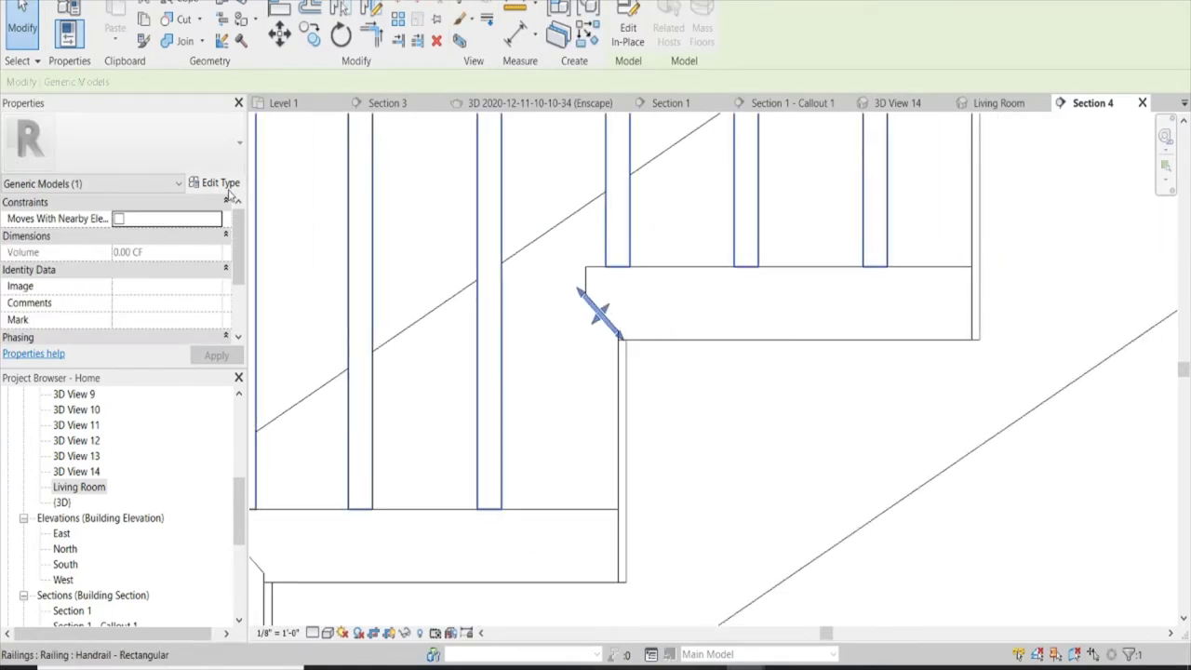
left_click(221, 185)
left_click(945, 640)
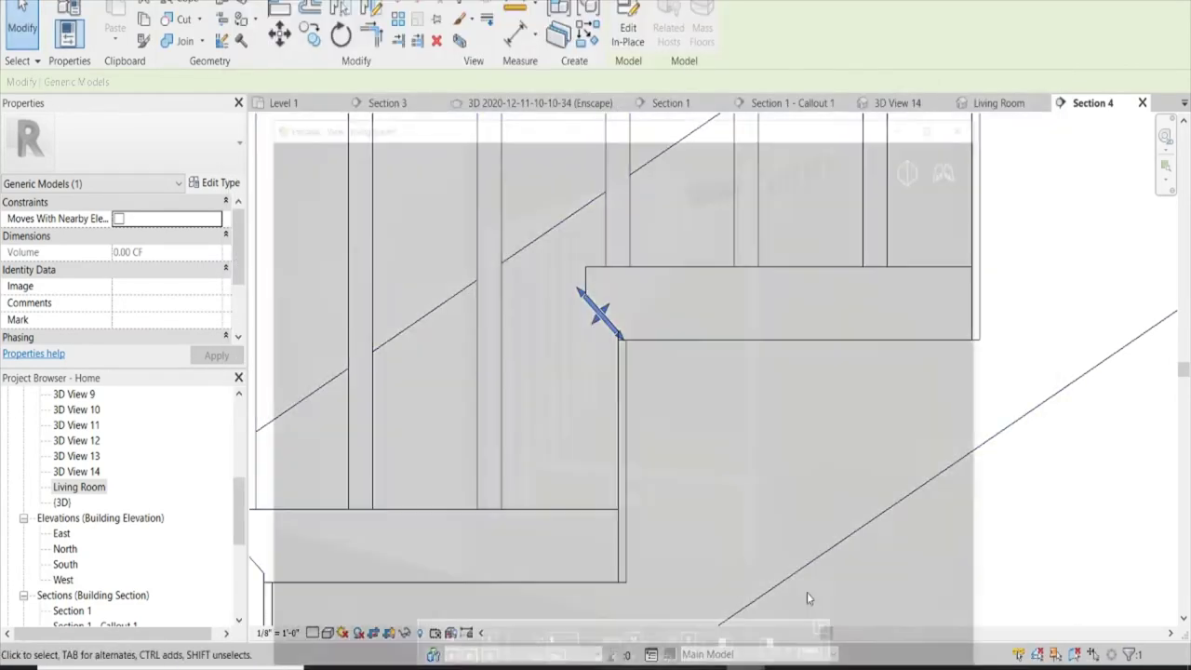
left_click(807, 592)
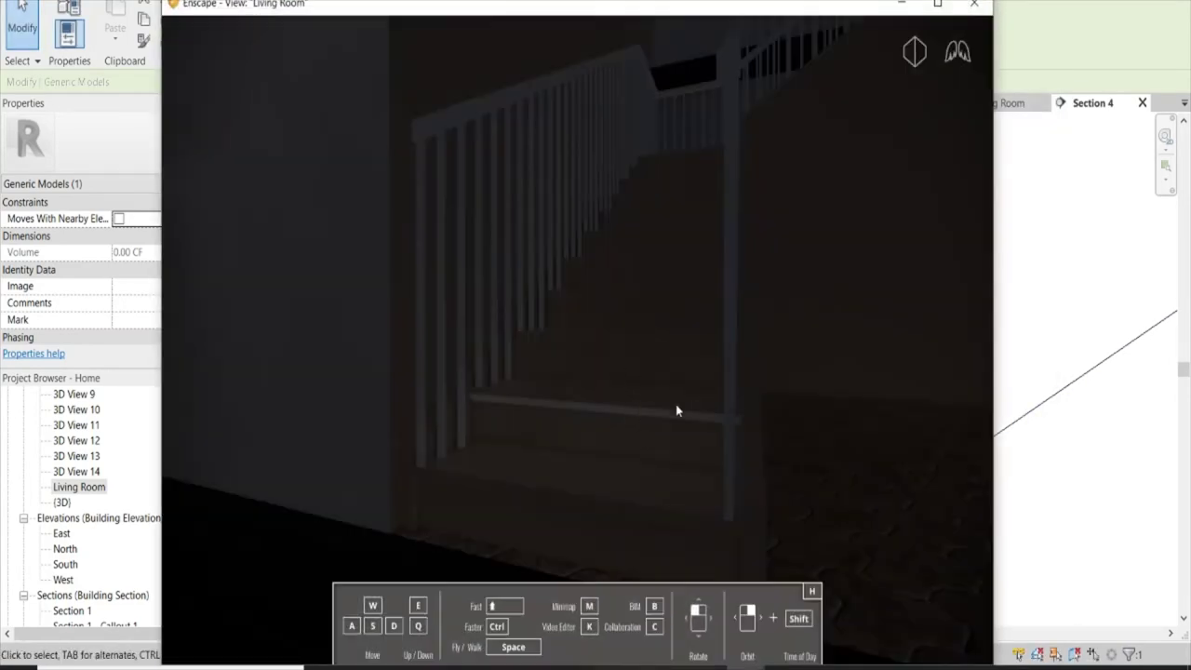
Step: Look around the dark staircase in Enscape, then close the viewer to return to Section 4
left_click_drag(652, 423, 558, 424)
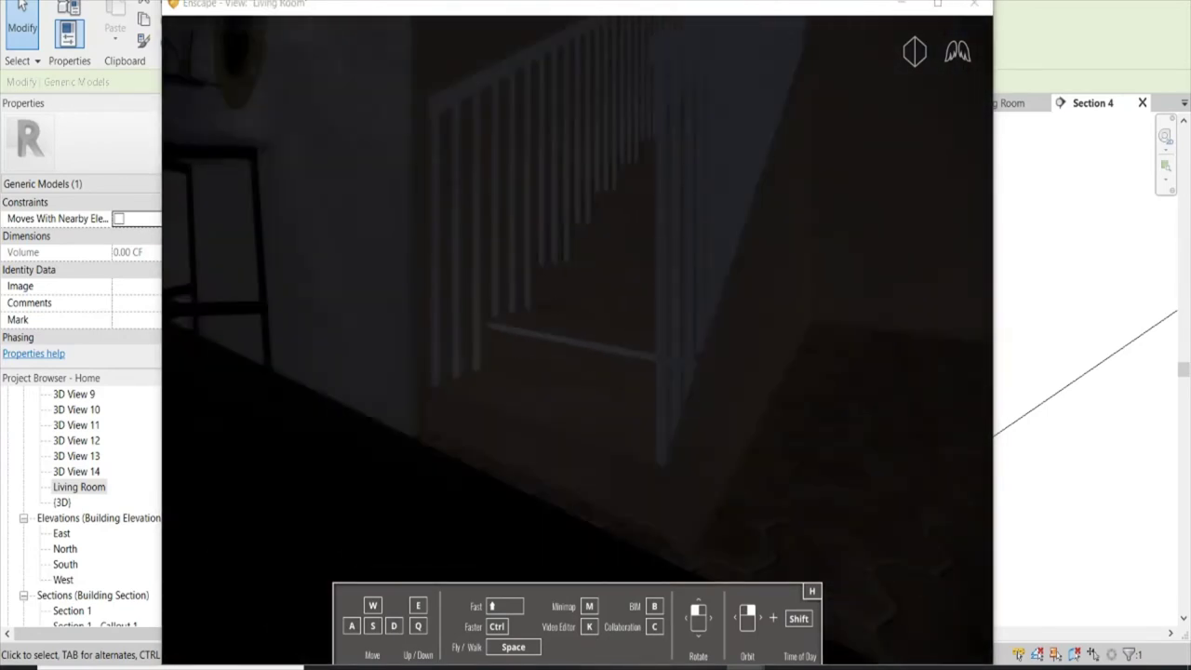
left_click(901, 4)
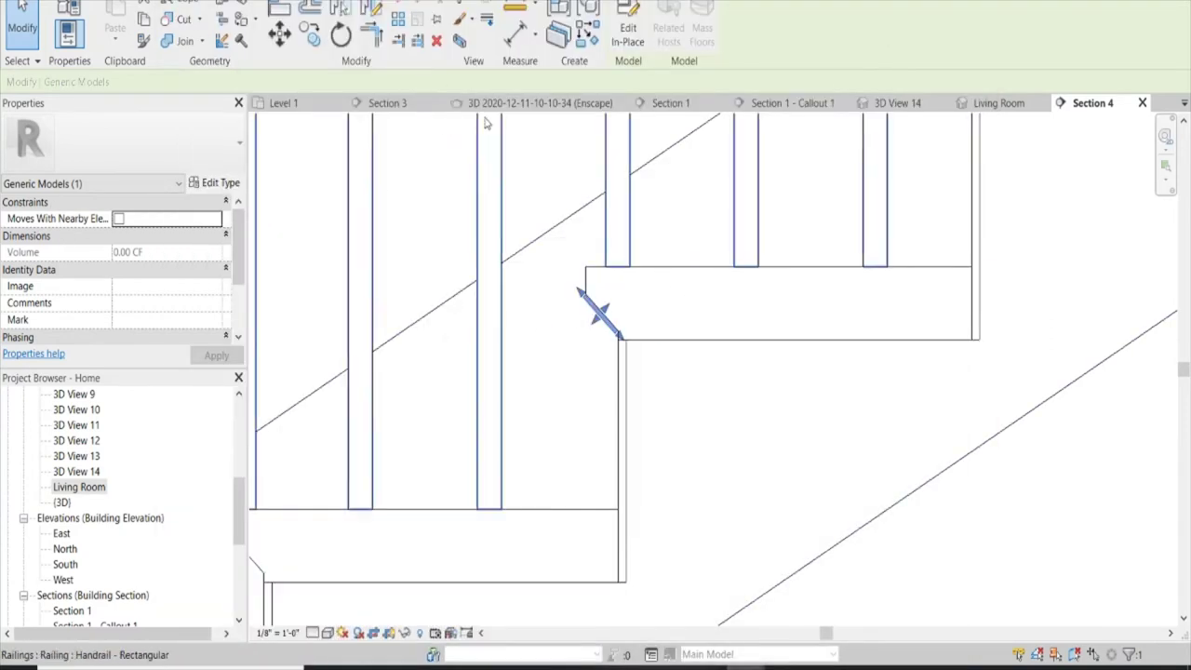
Step: Edit the Lights strip in place and open the Material Browser for its extrusion's material
left_click(628, 30)
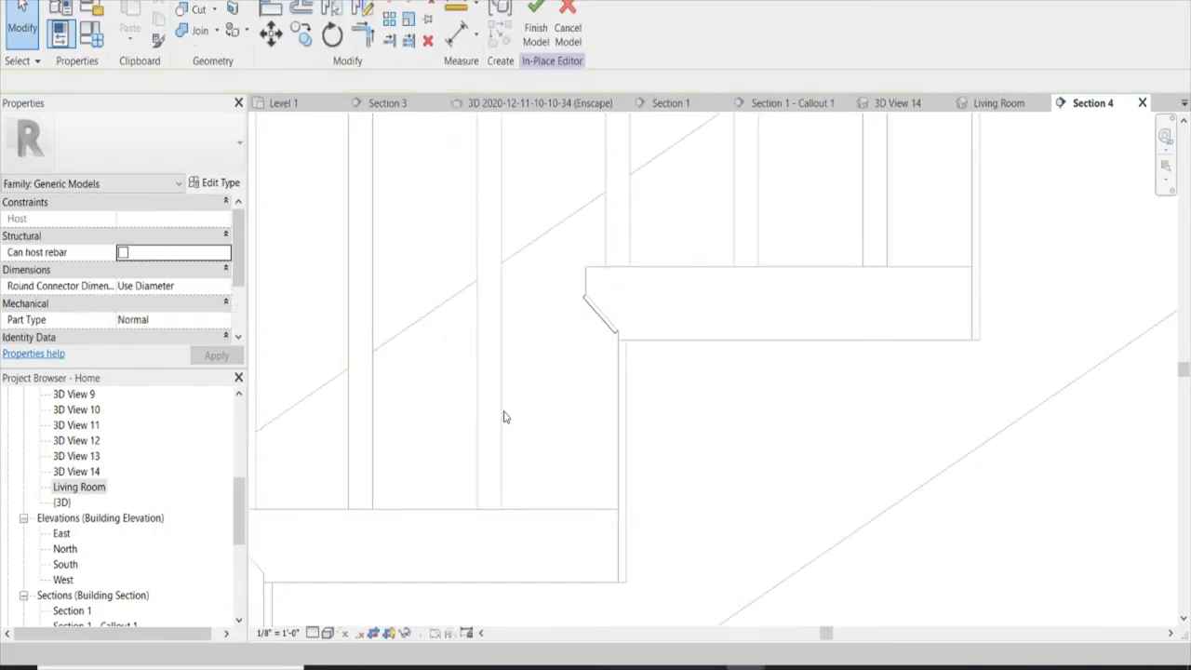
left_click(592, 307)
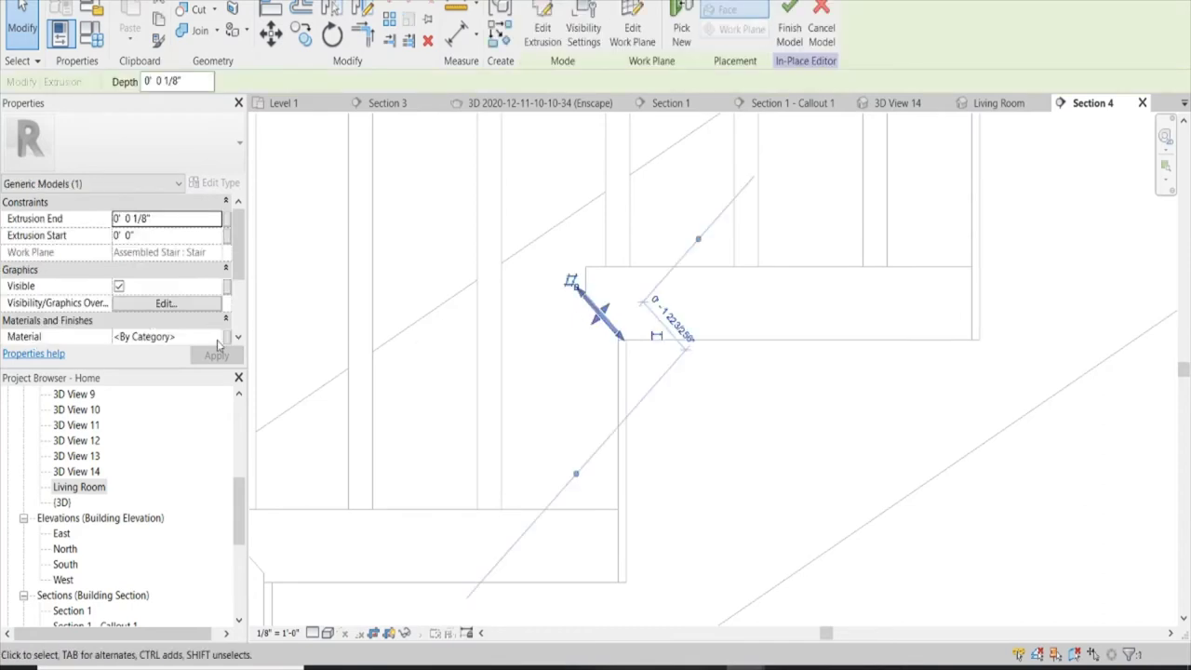
left_click(218, 341)
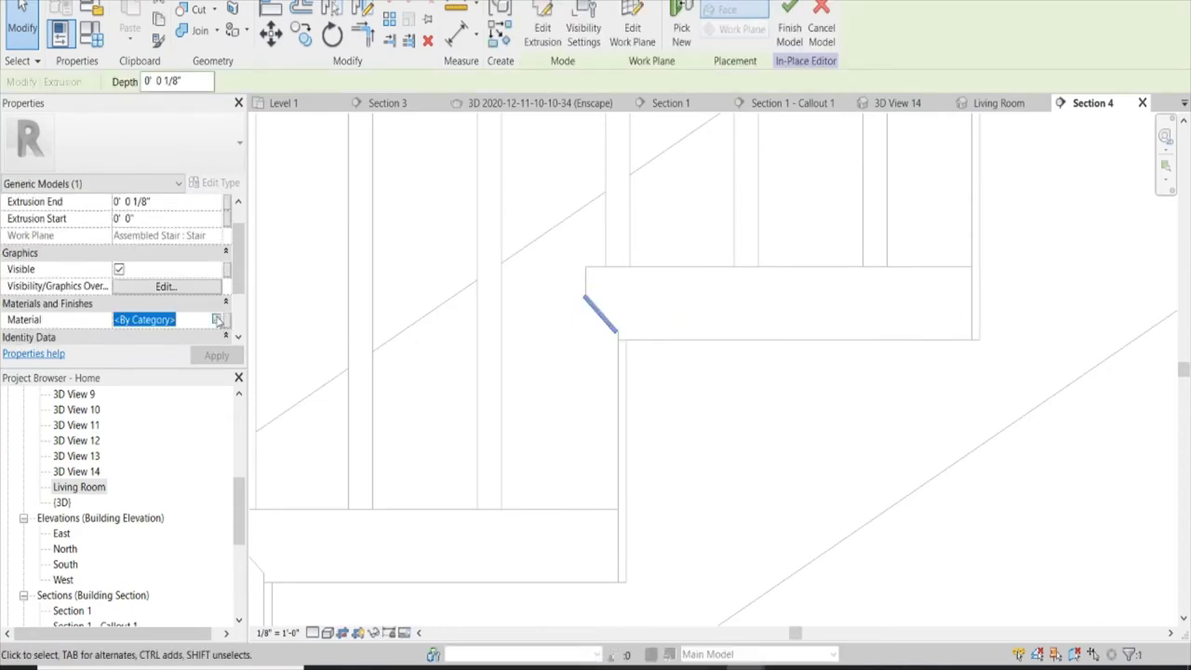
left_click(229, 320)
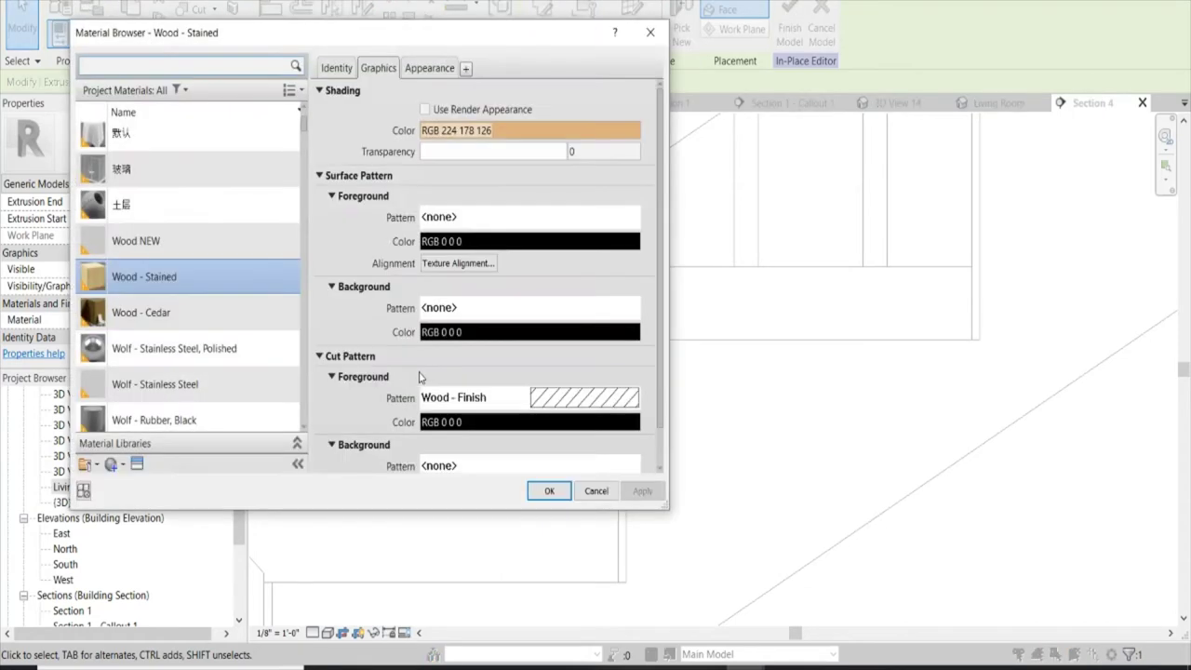
Step: Choose the Light Filter material, set image fade to 1 and self-illumination luminance to Dim Glow
scroll(258, 186, "up", 1)
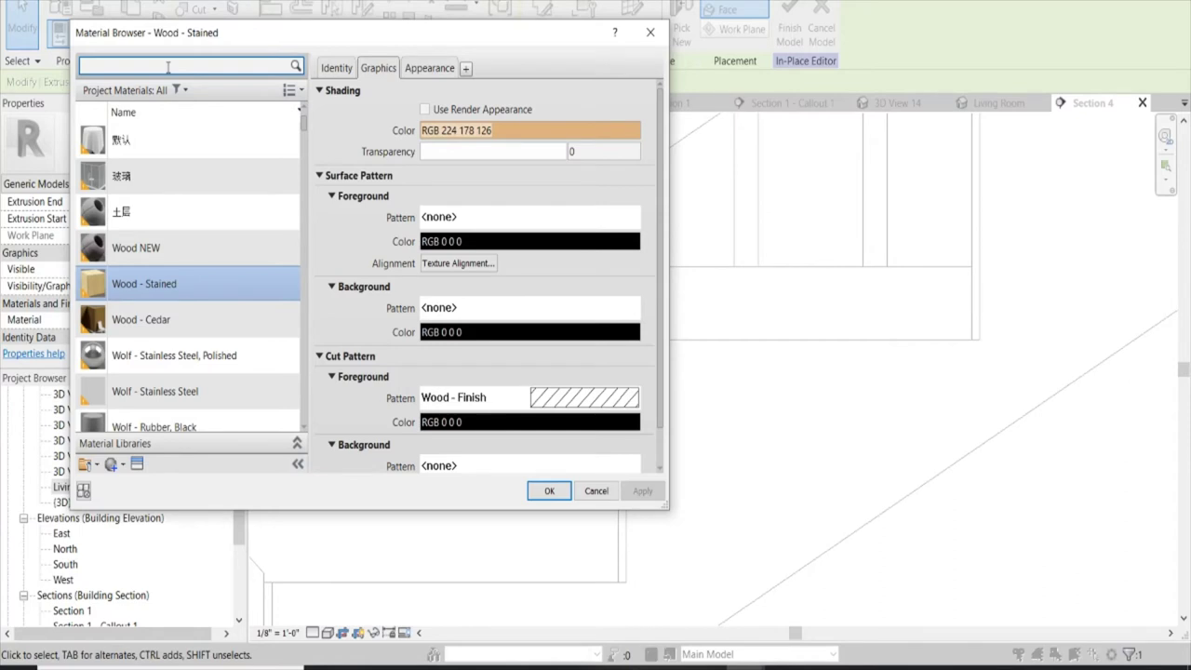
type("light")
key("Return")
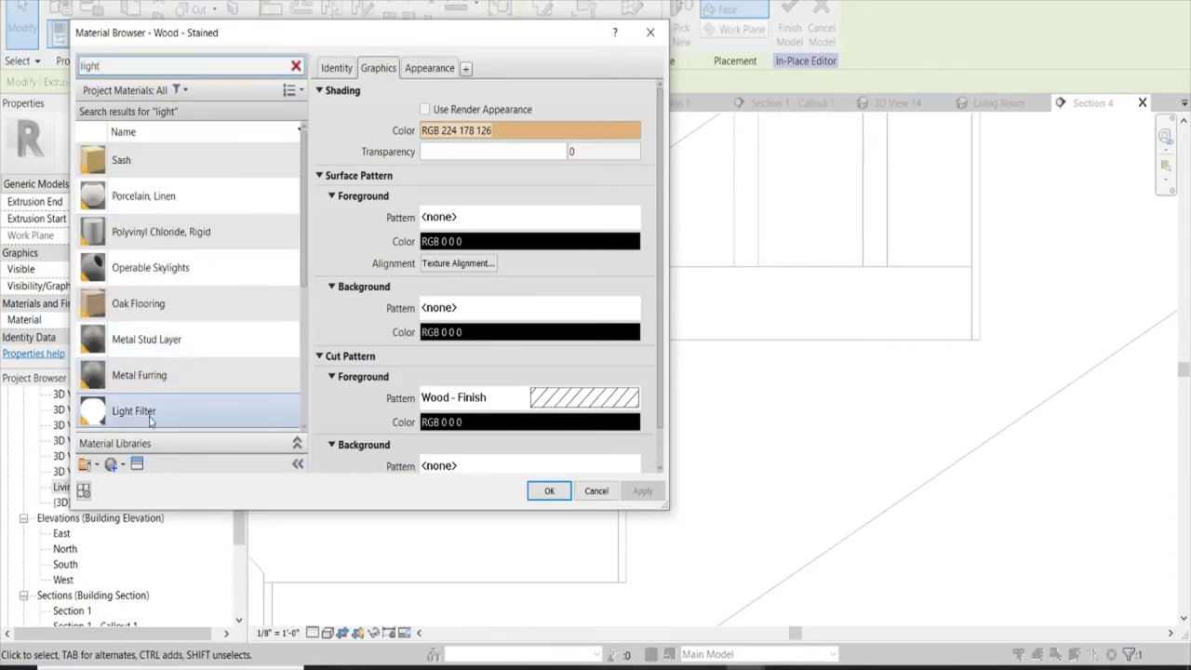
left_click(151, 420)
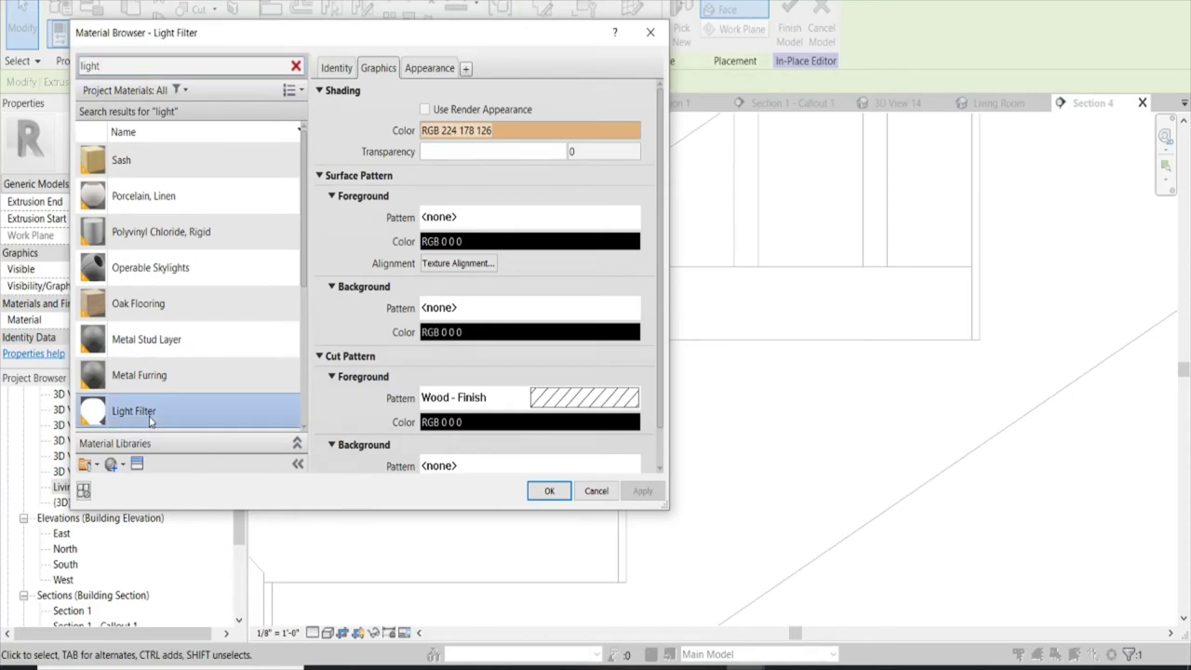
left_click(448, 71)
left_click(539, 306)
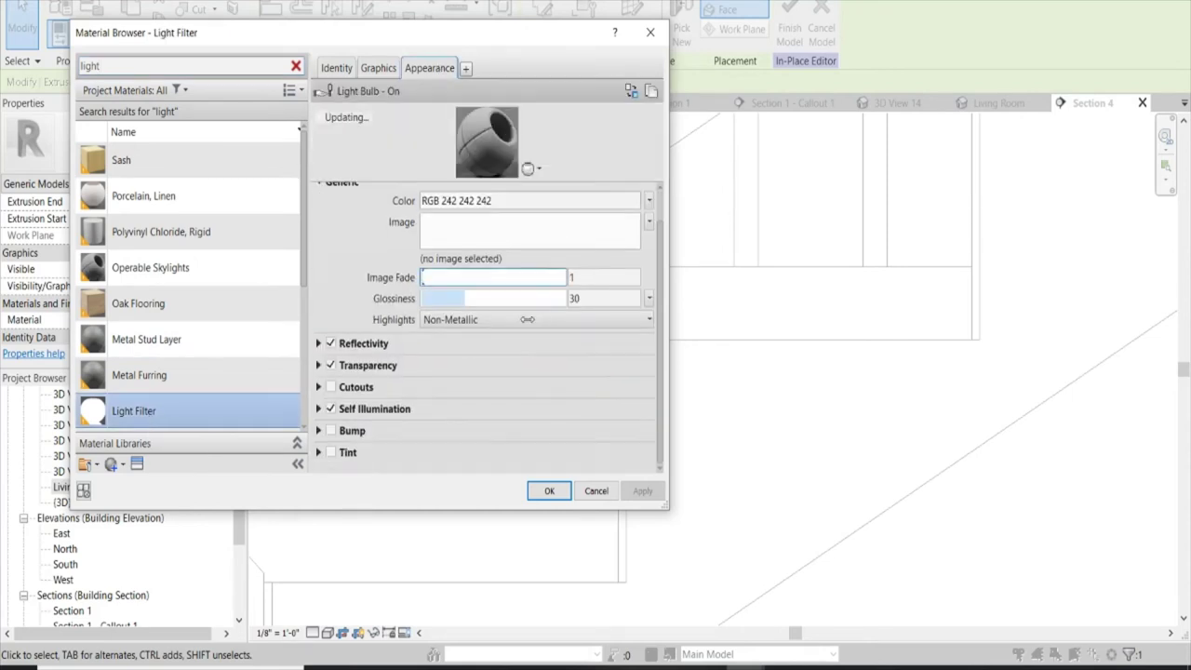
left_click(317, 410)
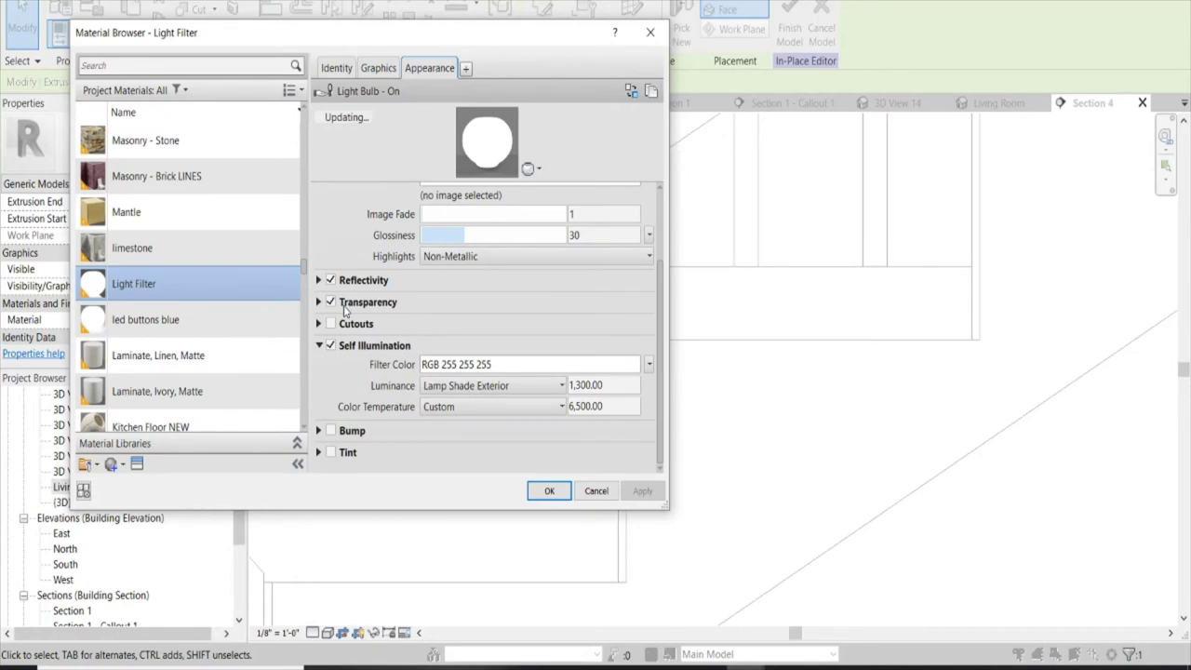
left_click(493, 385)
left_click(523, 410)
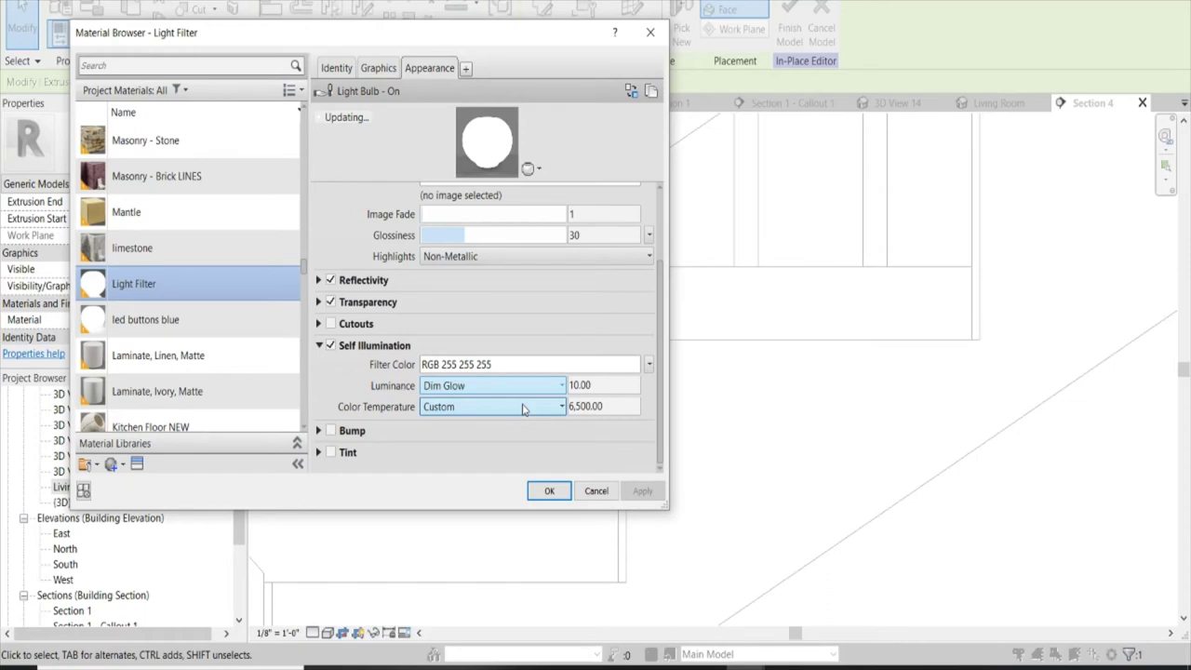
Step: Apply the material changes and finish the in-place Lights model
left_click(745, 664)
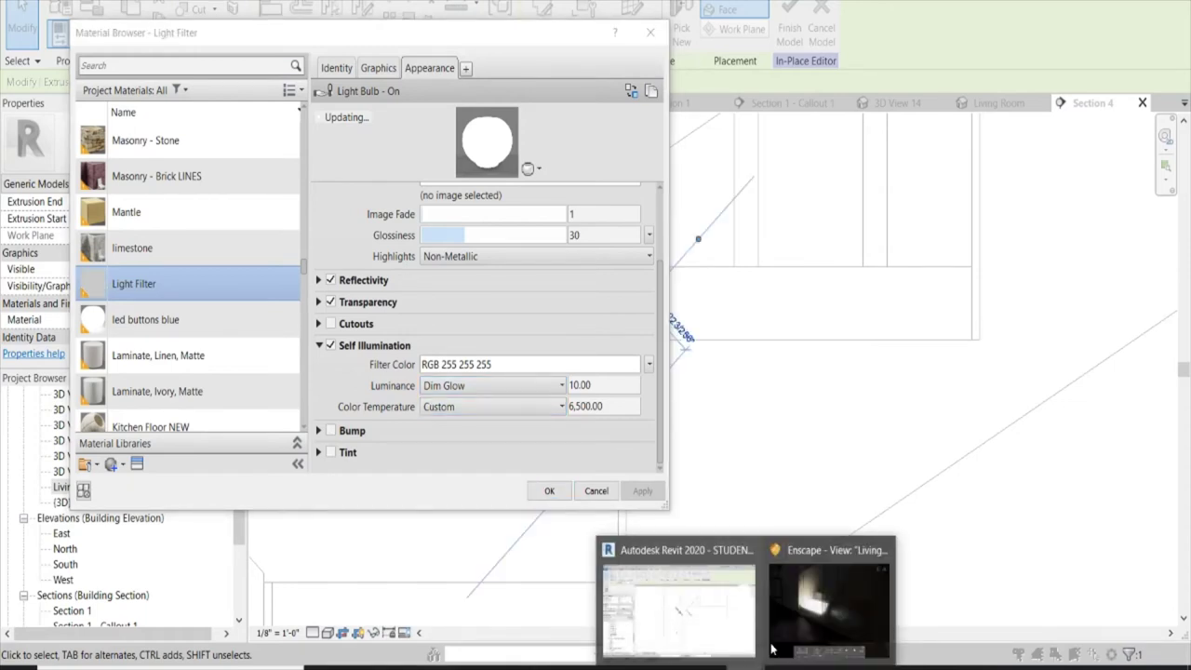
left_click(549, 490)
left_click(790, 34)
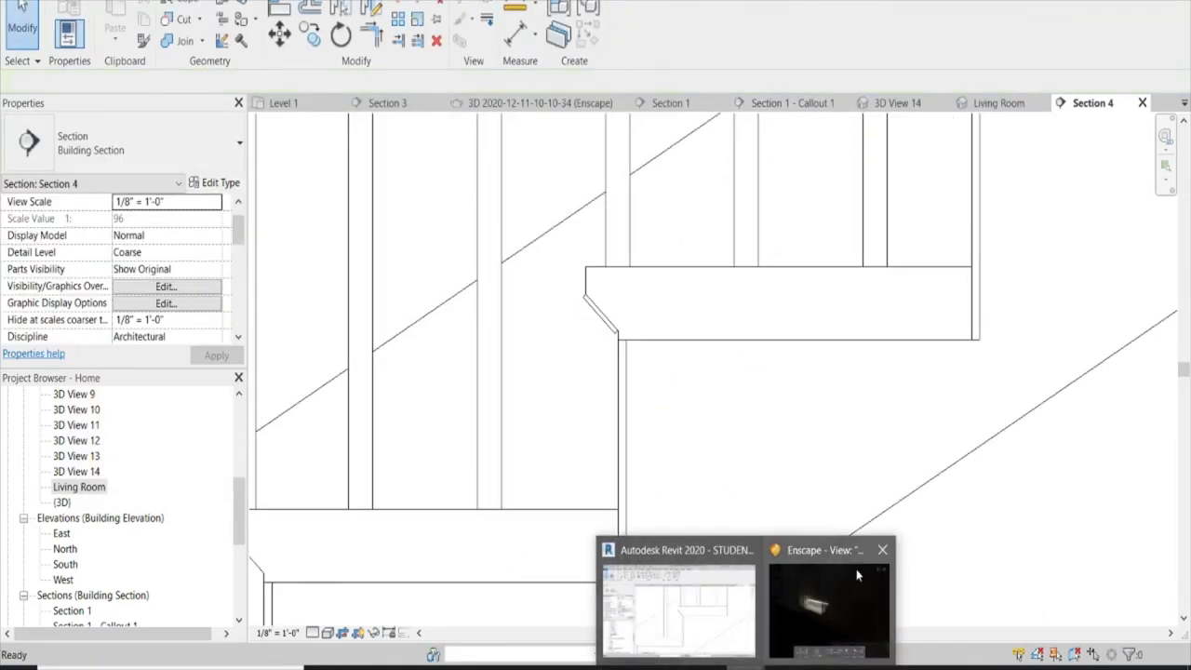
left_click(858, 575)
mouse_move(478, 438)
left_mouse_down()
mouse_move(699, 460)
mouse_move(837, 391)
mouse_move(652, 437)
left_mouse_up()
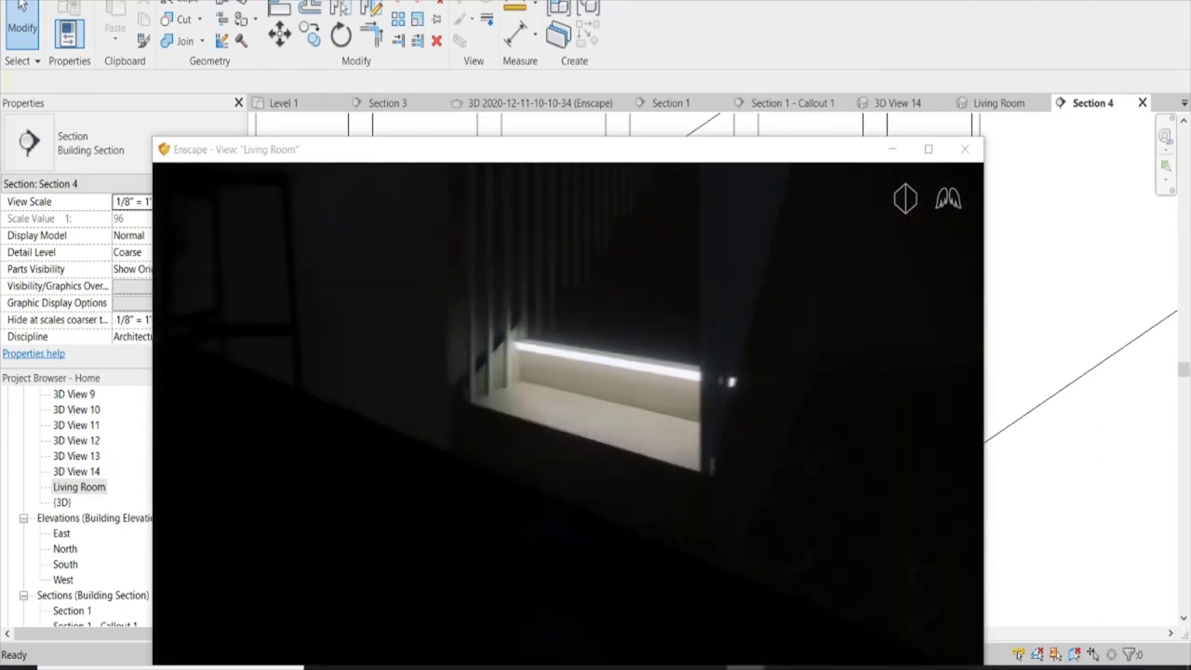
key("s")
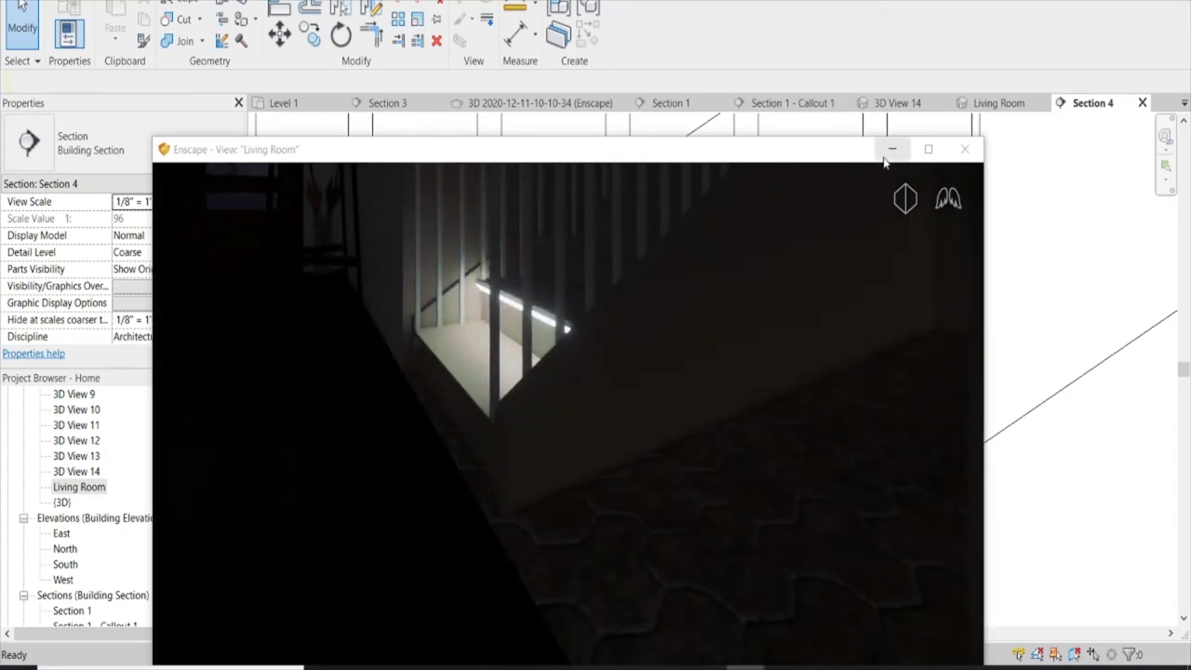
left_click(891, 148)
Step: Select the light strip and start a multiple copy from its tread nosing corner
left_click(600, 314)
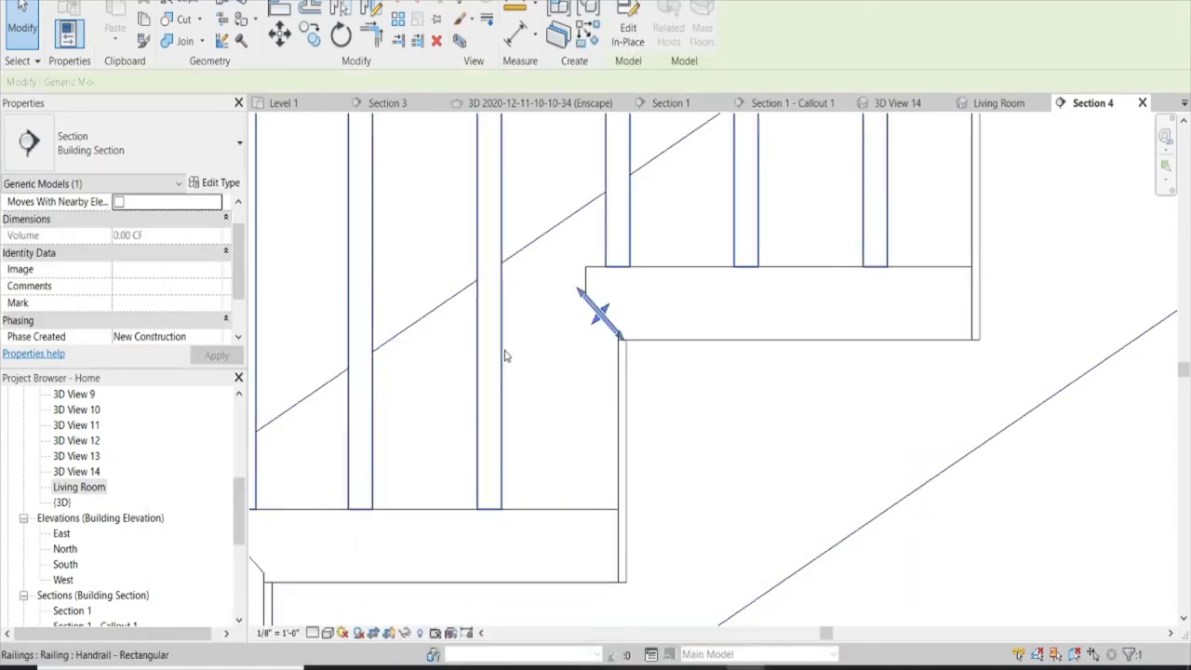
left_click(309, 34)
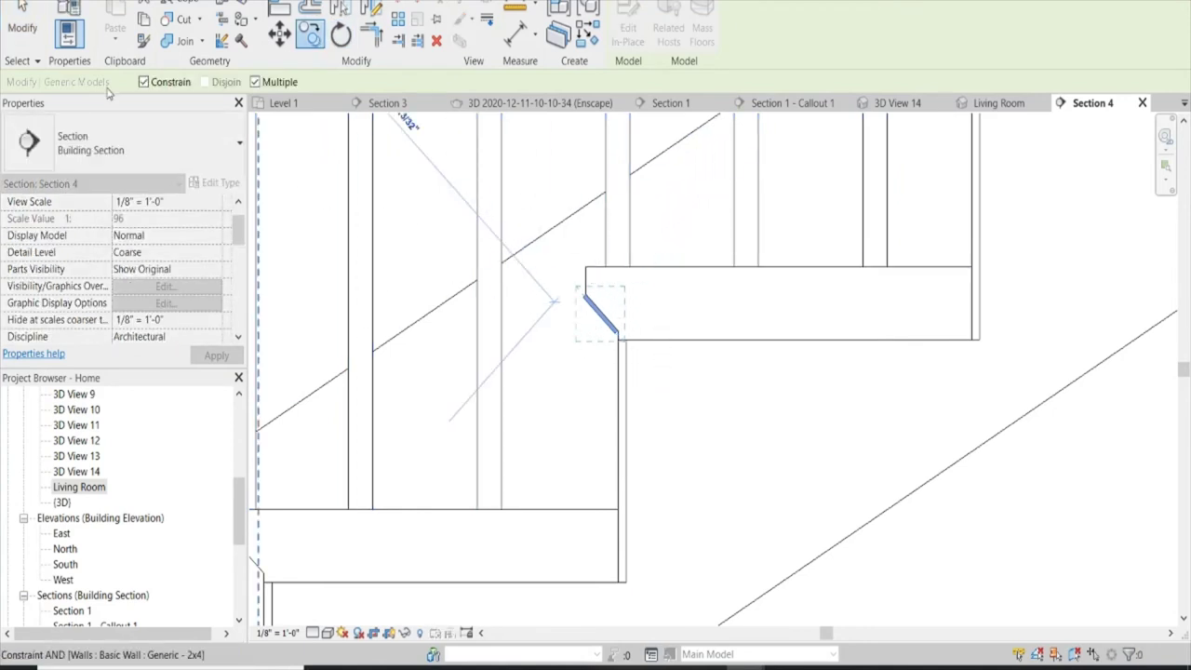
scroll(312, 242, "down", 1)
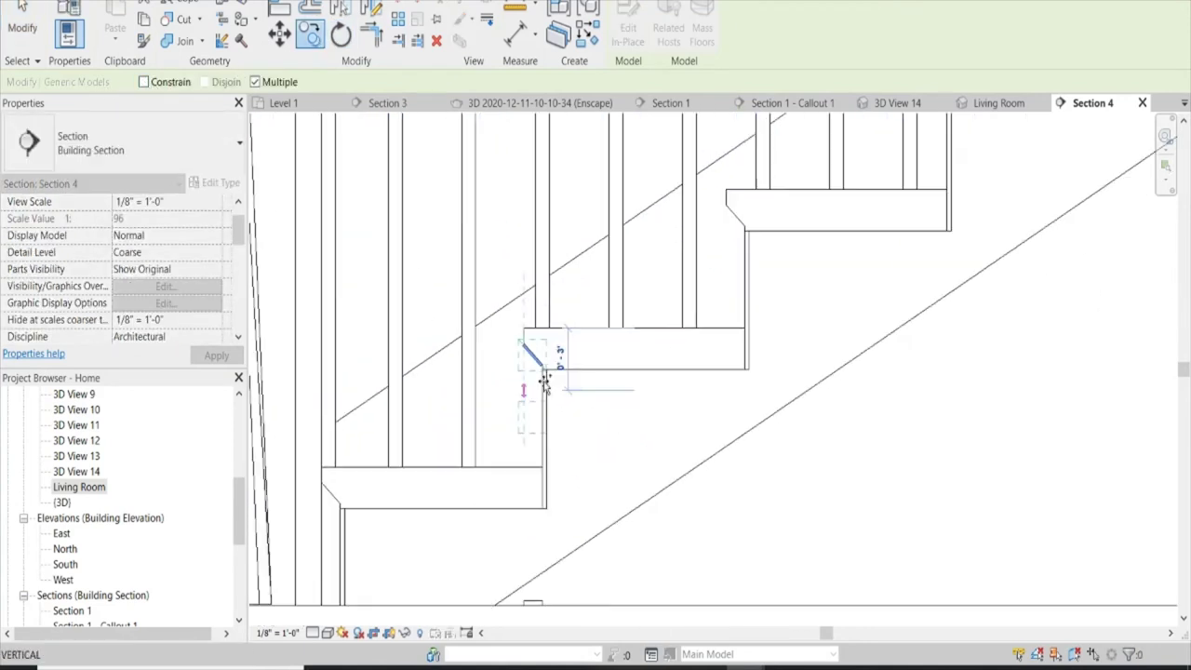
middle_click_drag(834, 133, 724, 226)
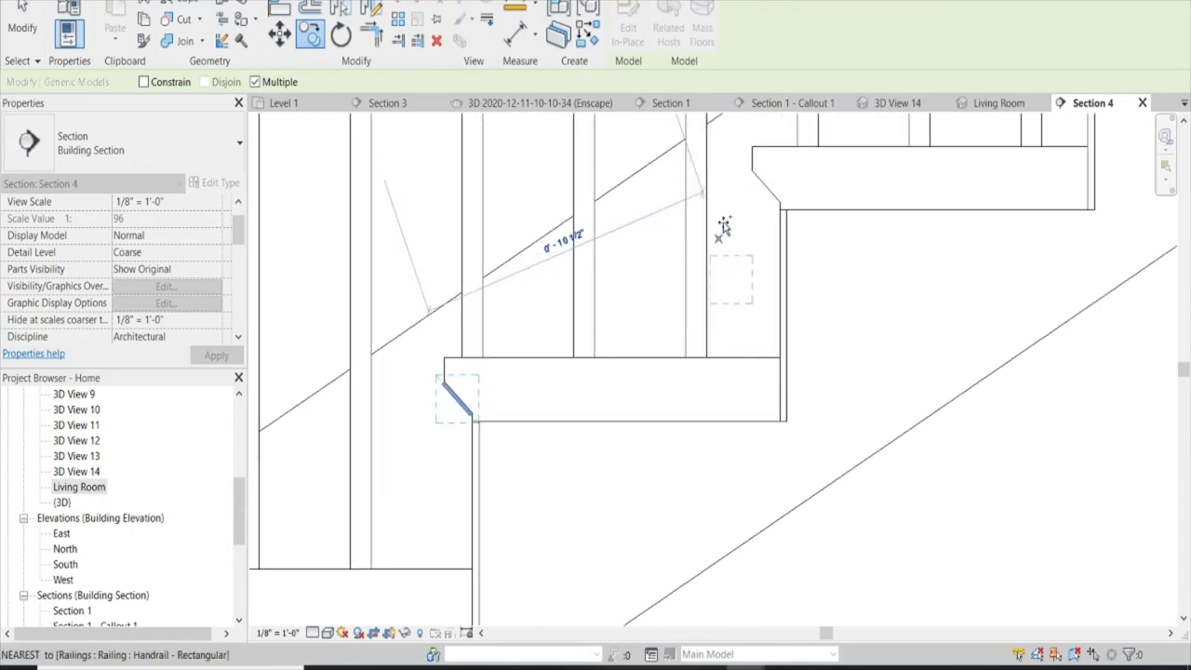
left_click(754, 147)
Step: Place the strip copy on the tread nosings down to the bottom step, then select it
scroll(819, 257, "down", 2)
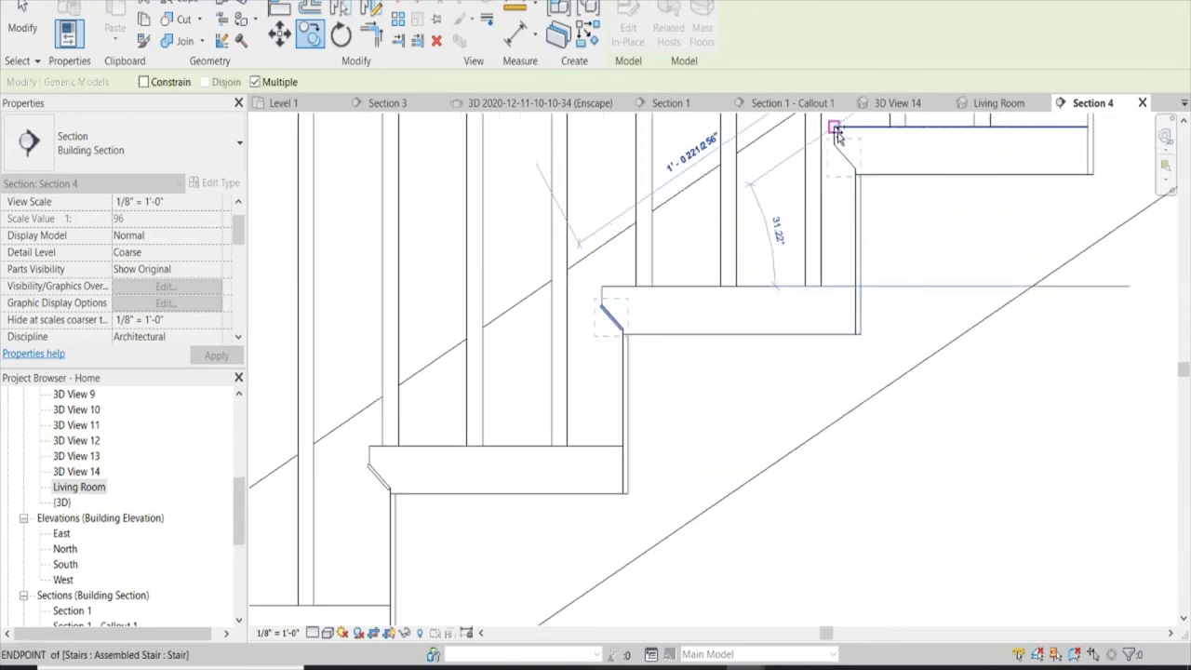
scroll(854, 214, "down", 2)
scroll(893, 177, "up", 2)
scroll(889, 149, "up", 1)
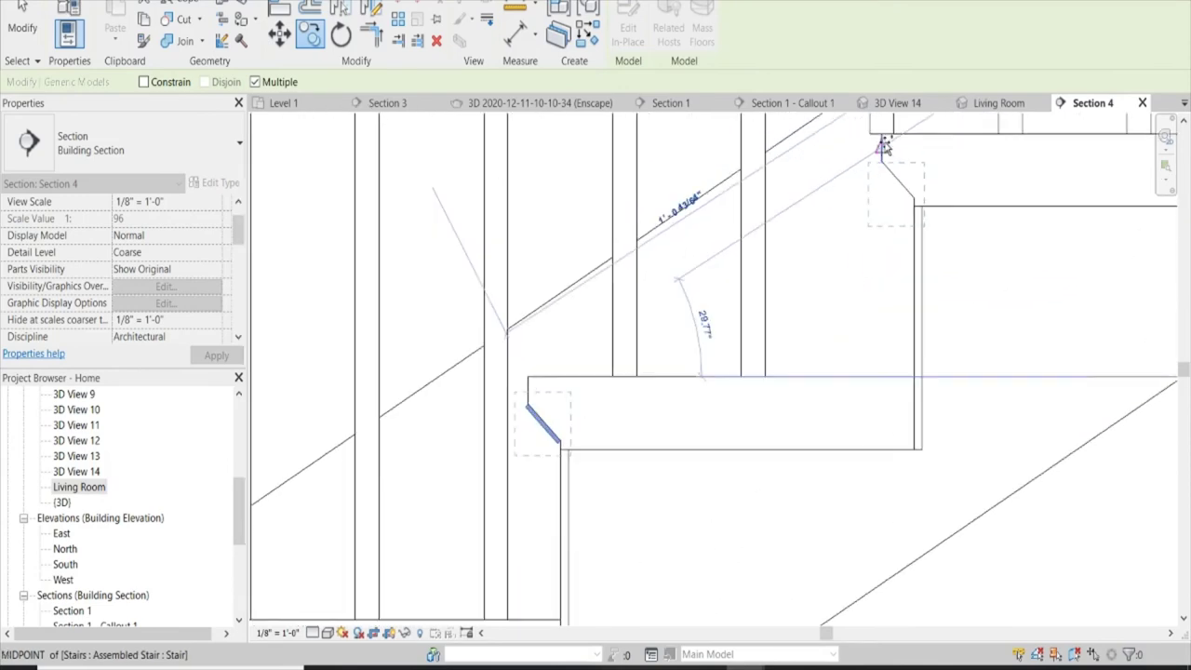
scroll(878, 186, "down", 2)
scroll(864, 266, "up", 1)
scroll(946, 168, "up", 1)
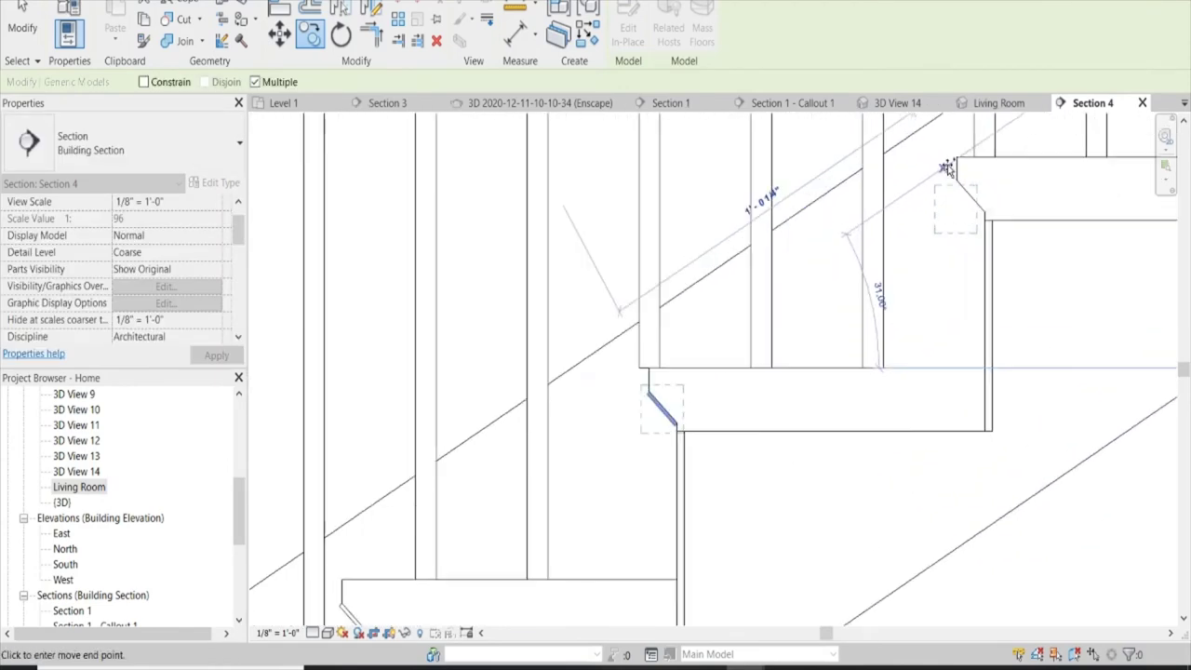
scroll(949, 166, "up", 1)
scroll(961, 157, "down", 2)
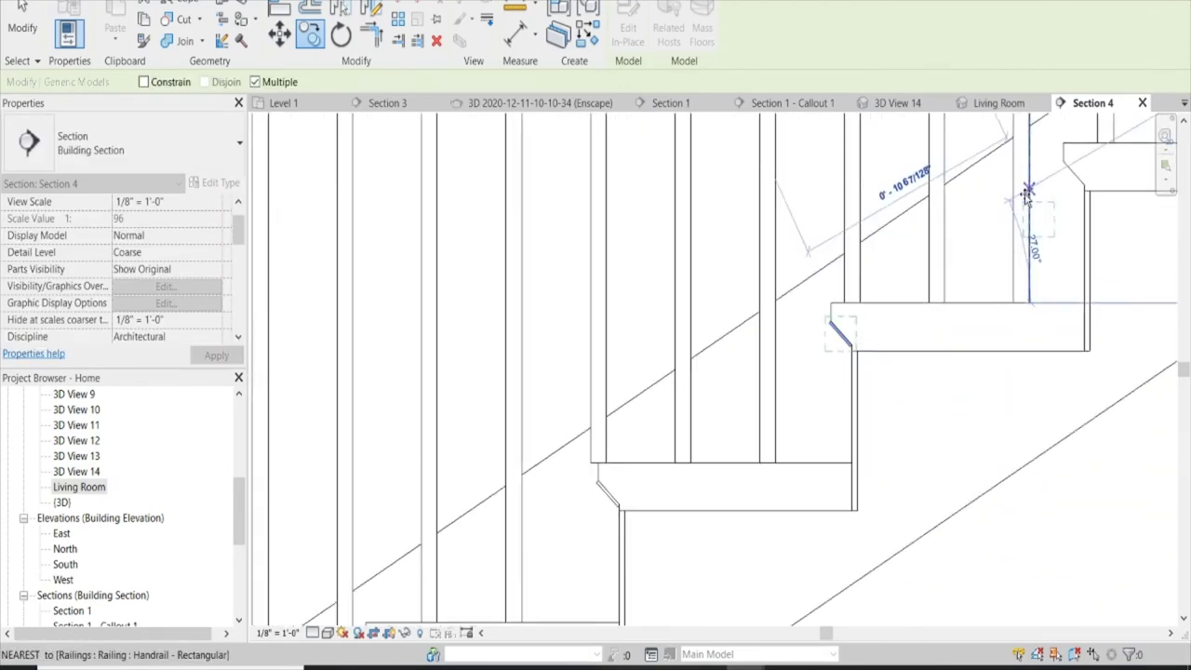
scroll(1018, 191, "up", 1)
scroll(747, 415, "up", 1)
scroll(830, 292, "down", 2)
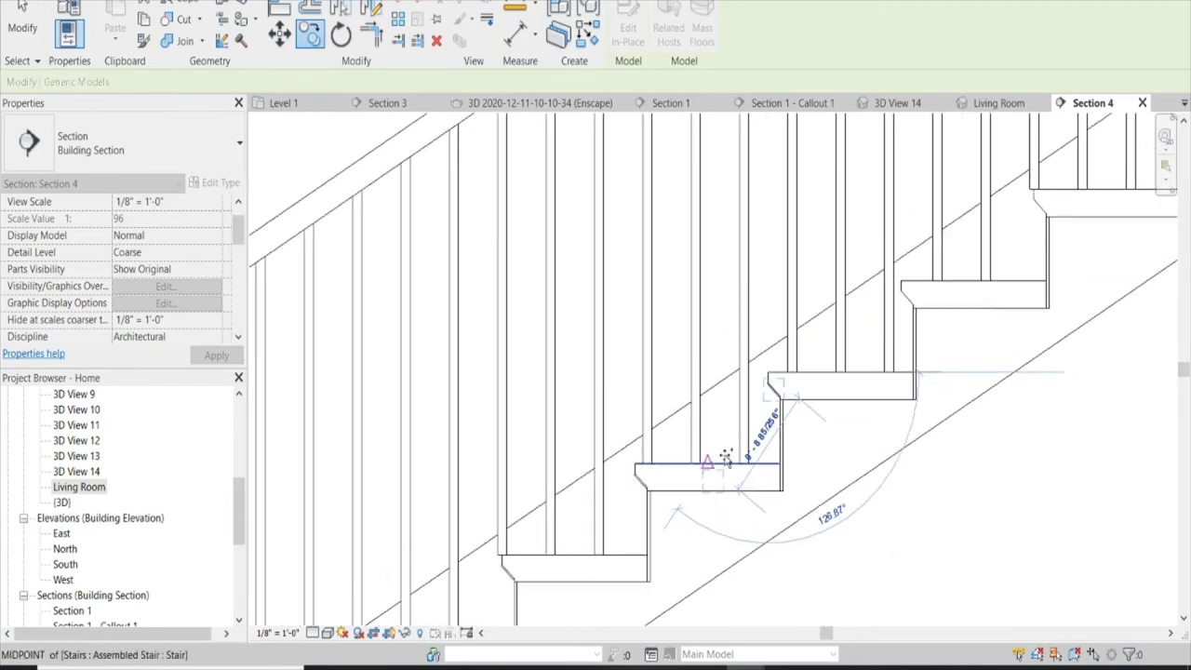
scroll(931, 270, "up", 1)
scroll(893, 316, "up", 1)
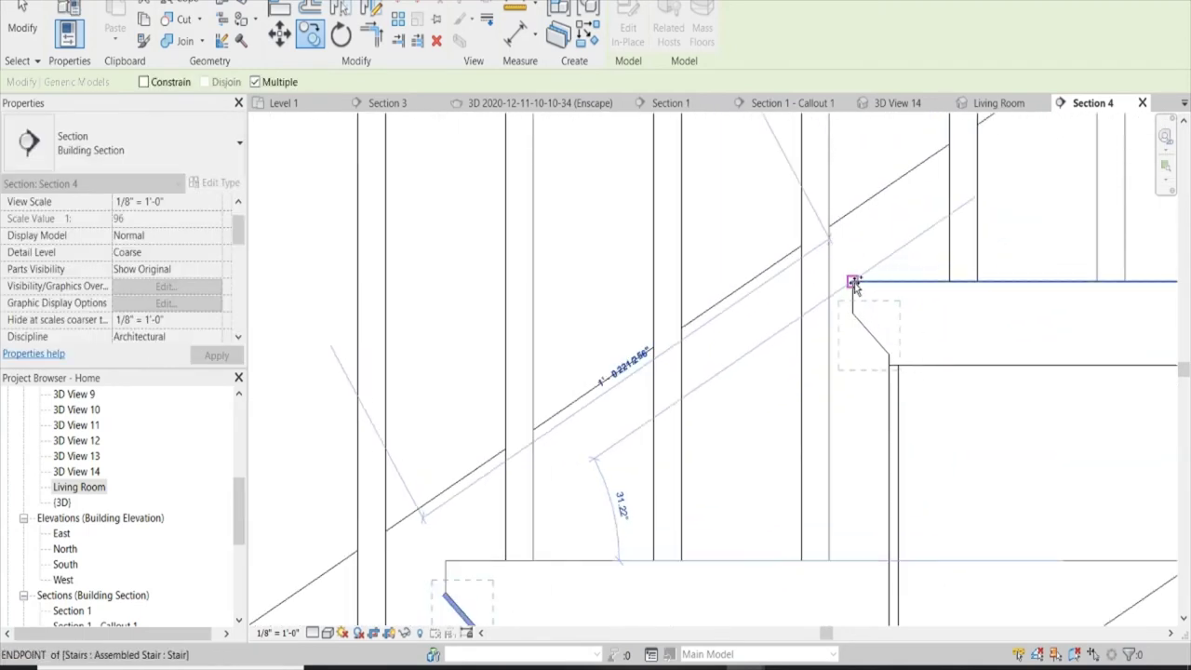
scroll(854, 284, "down", 1)
scroll(713, 381, "down", 1)
scroll(931, 232, "up", 2)
scroll(905, 210, "up", 1)
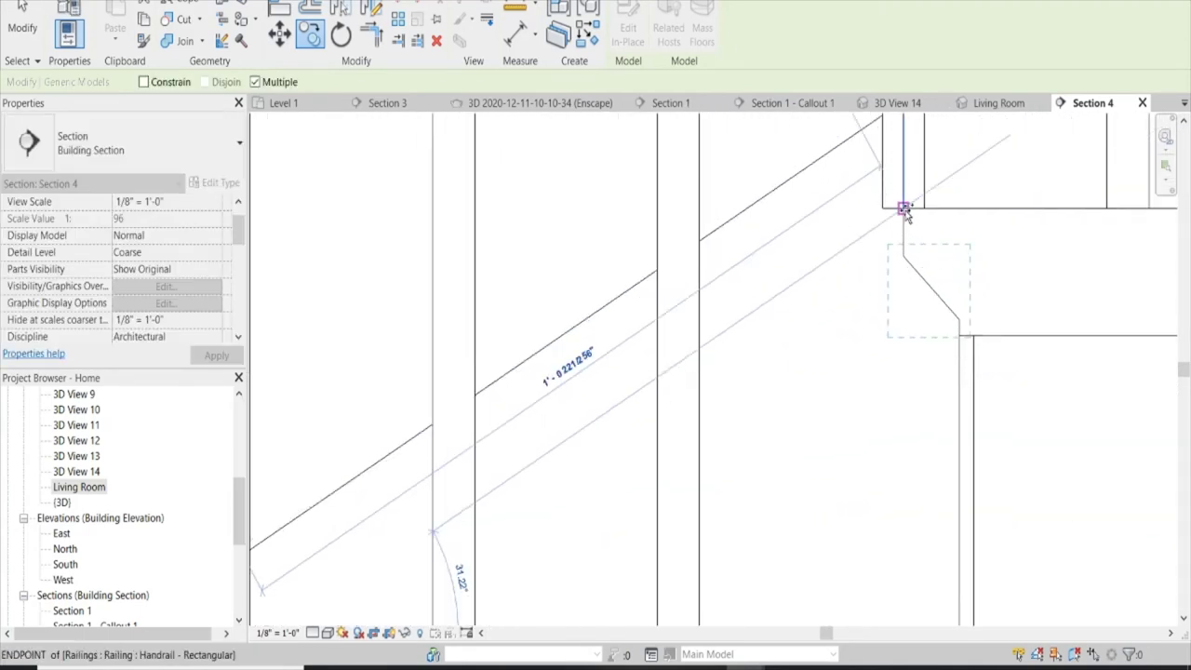
scroll(691, 403, "down", 1)
scroll(697, 393, "down", 1)
scroll(697, 394, "up", 1)
scroll(877, 288, "up", 1)
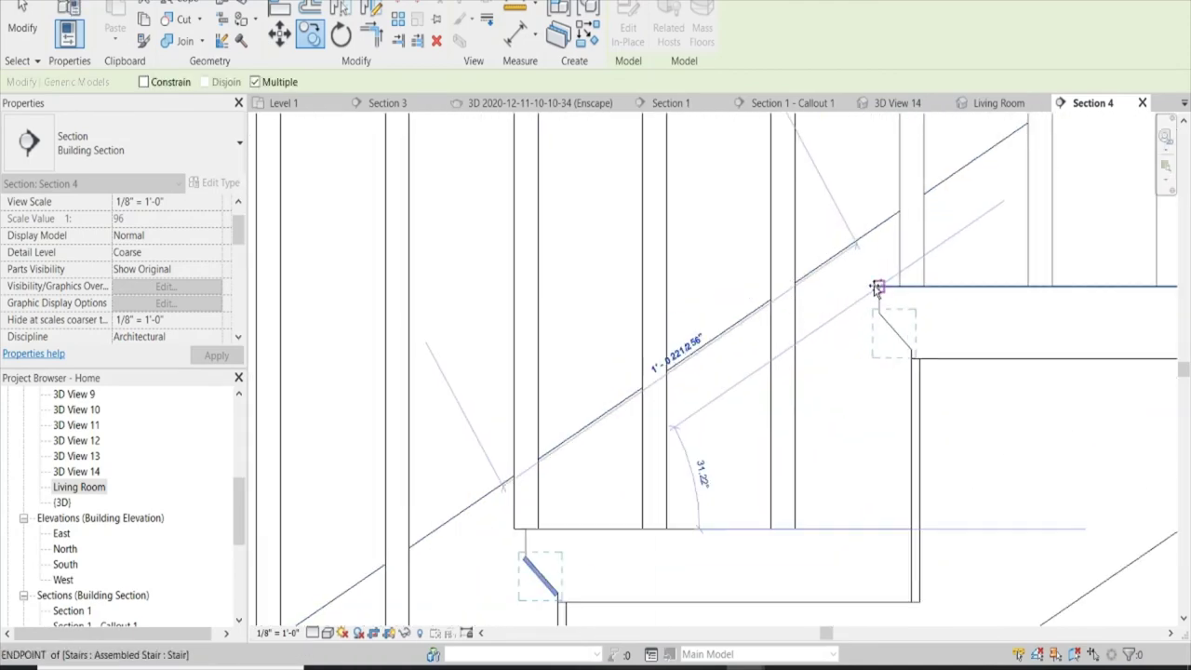
scroll(787, 394, "down", 1)
scroll(878, 245, "down", 1)
scroll(920, 300, "up", 2)
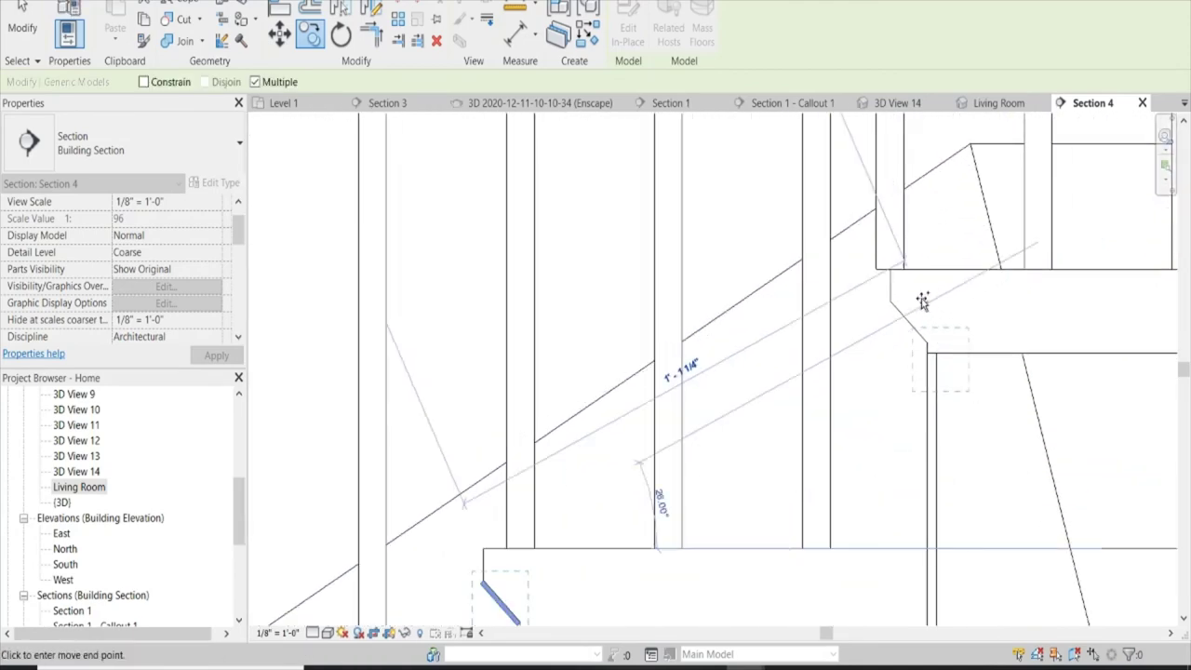
scroll(892, 270, "down", 1)
scroll(877, 266, "down", 1)
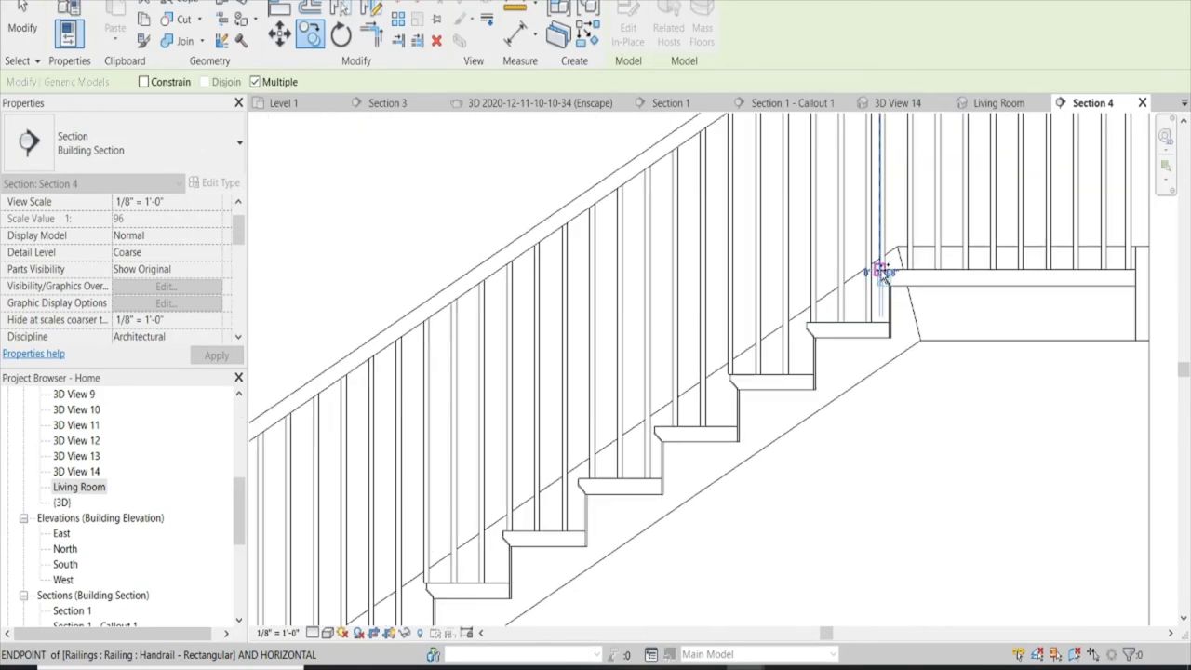
scroll(877, 266, "down", 1)
scroll(600, 490, "up", 4)
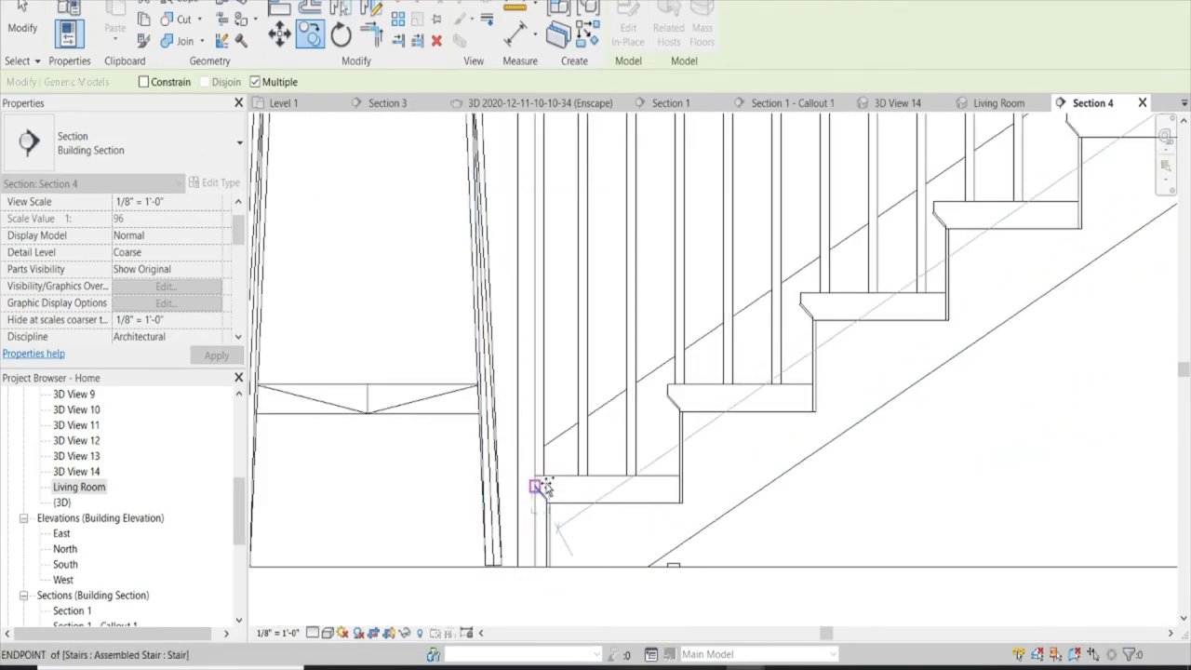
scroll(532, 490, "up", 2)
scroll(527, 494, "up", 1)
left_click(539, 417)
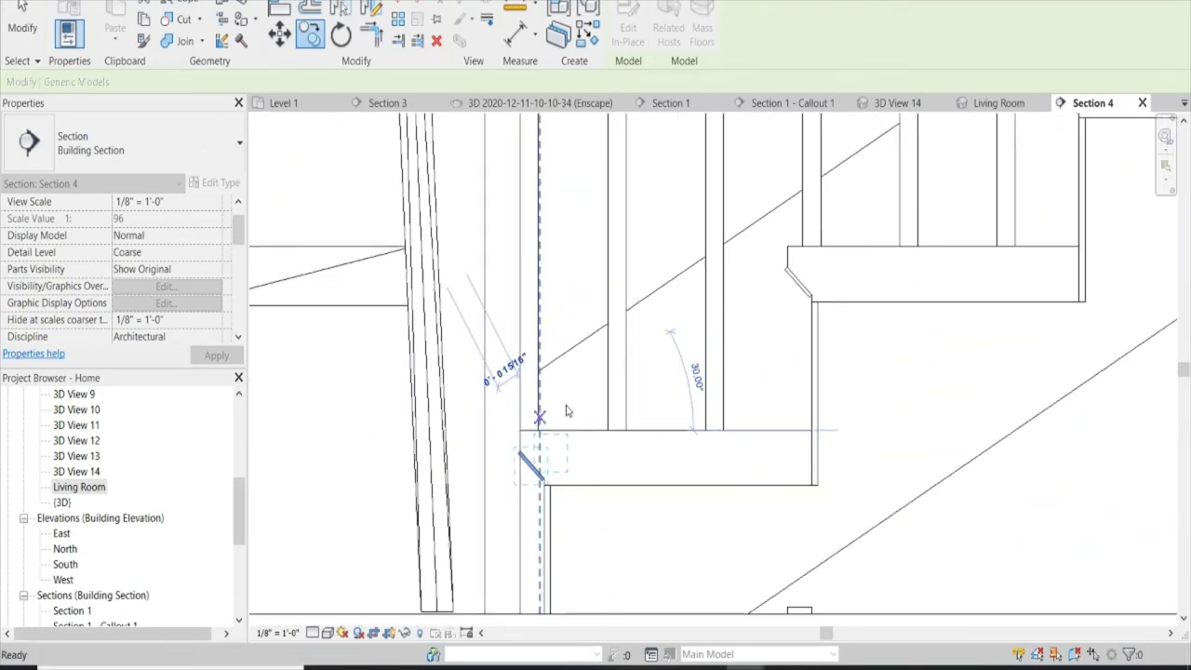
left_click(528, 463)
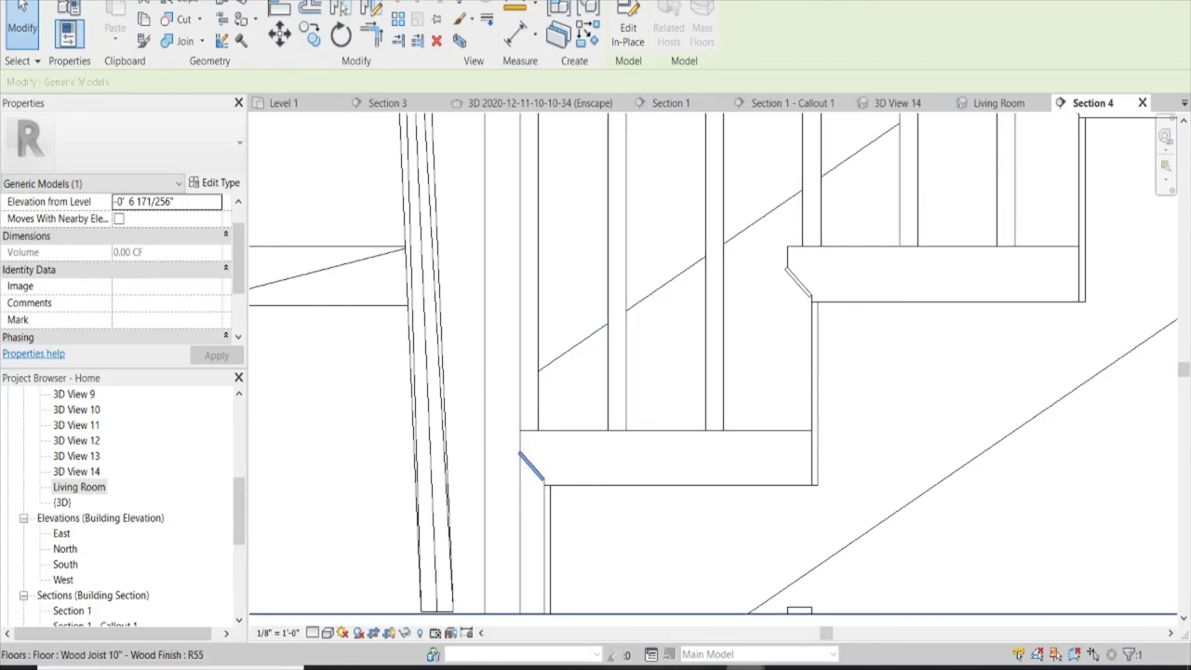
Step: Bring Enscape's Living Room night view to the front to see the glowing stair strips
left_click(850, 619)
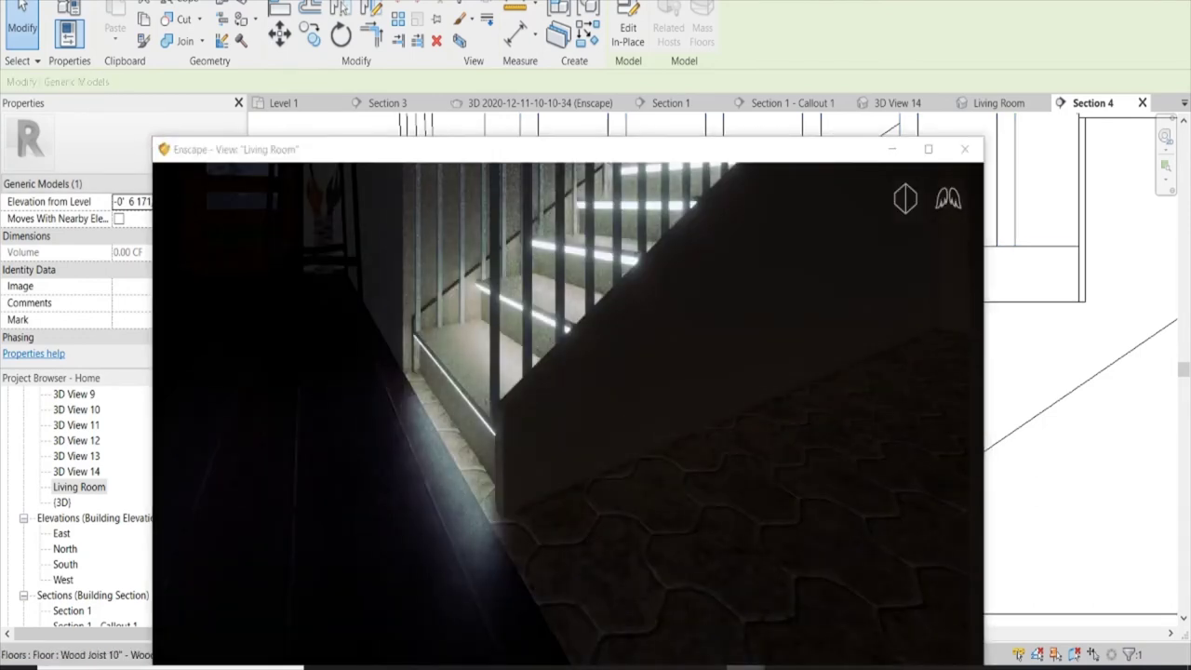